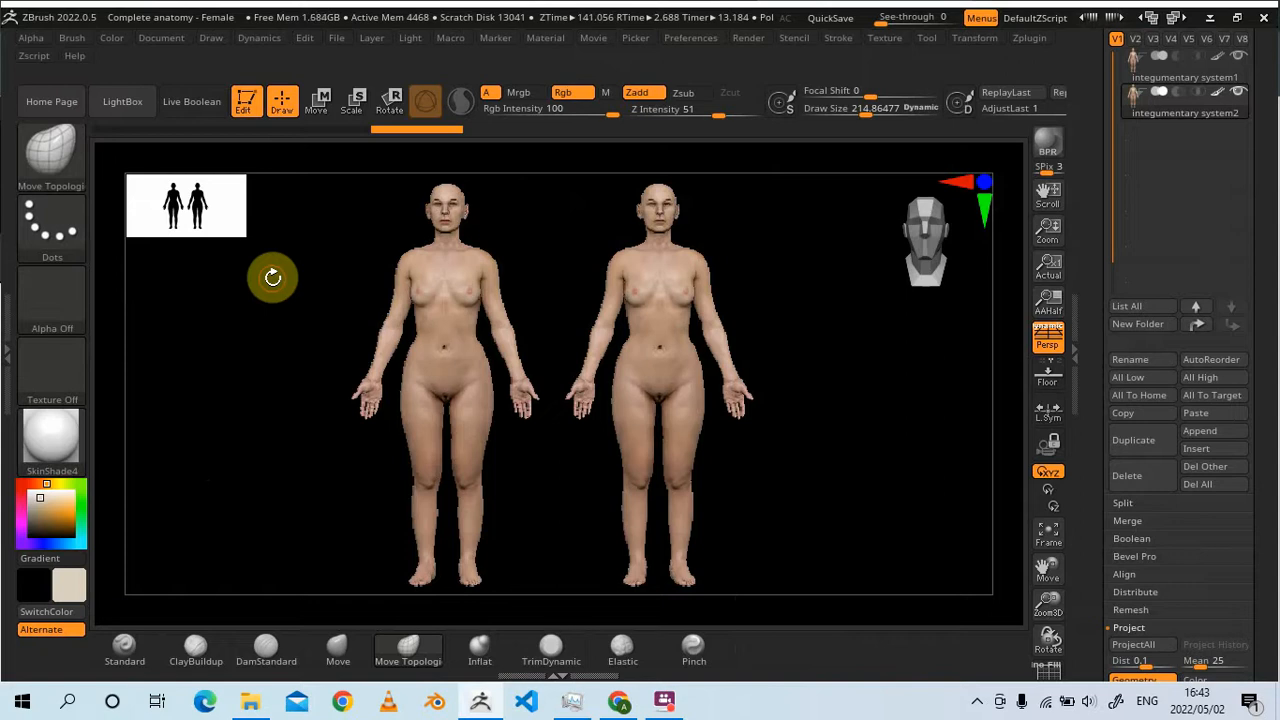
- Inspect the two female figures, from their full bodies to the torso and face of the first one
{"action": "right_click_drag", "start_coordinate": [323, 305], "coordinate": [281, 314], "text": "ctrl"}
{"action": "right_click", "coordinate": [281, 313]}
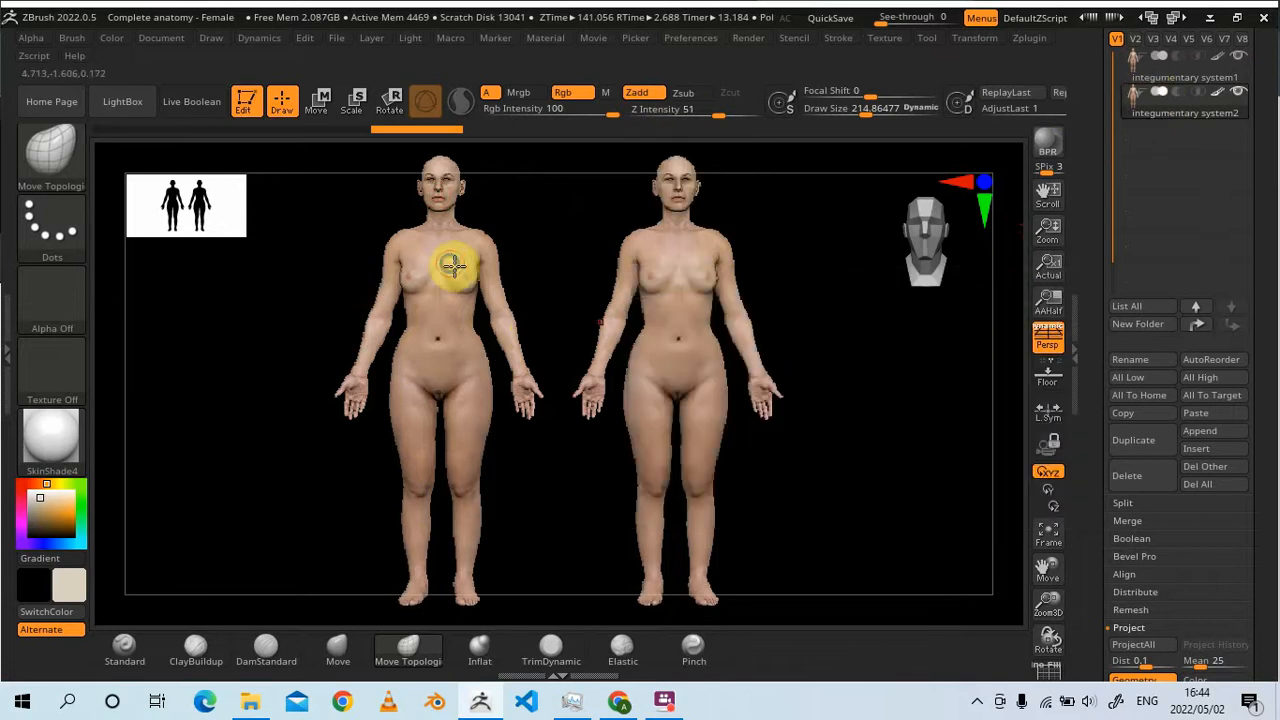
{"action": "right_click_drag", "start_coordinate": [454, 264], "coordinate": [468, 314], "text": "ctrl"}
{"action": "right_click_drag", "start_coordinate": [411, 223], "coordinate": [580, 590], "text": "alt"}
{"action": "right_click_drag", "start_coordinate": [309, 284], "coordinate": [773, 320], "text": "alt"}
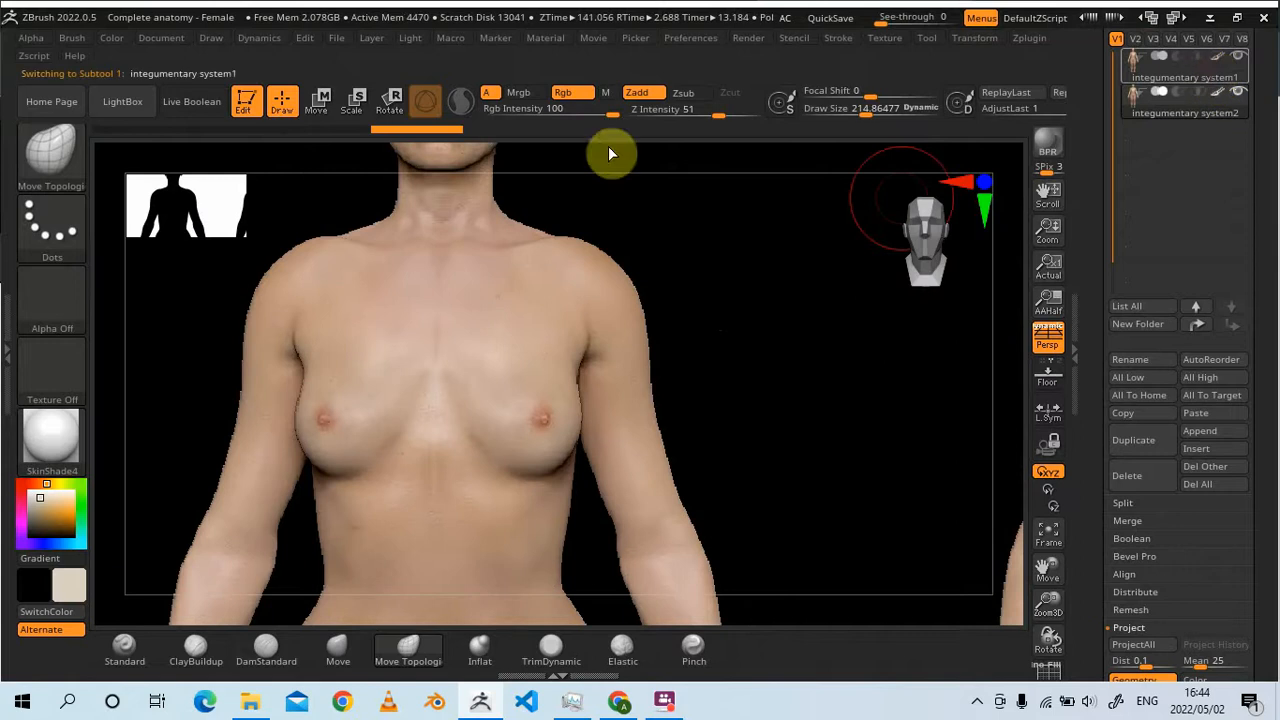
{"action": "right_click_drag", "start_coordinate": [434, 251], "coordinate": [482, 352], "text": "alt"}
{"action": "right_click_drag", "start_coordinate": [489, 247], "coordinate": [497, 270], "text": "alt"}
{"action": "right_click_drag", "start_coordinate": [497, 270], "coordinate": [530, 350], "text": "ctrl"}
{"action": "right_click_drag", "start_coordinate": [482, 250], "coordinate": [537, 422], "text": "alt"}
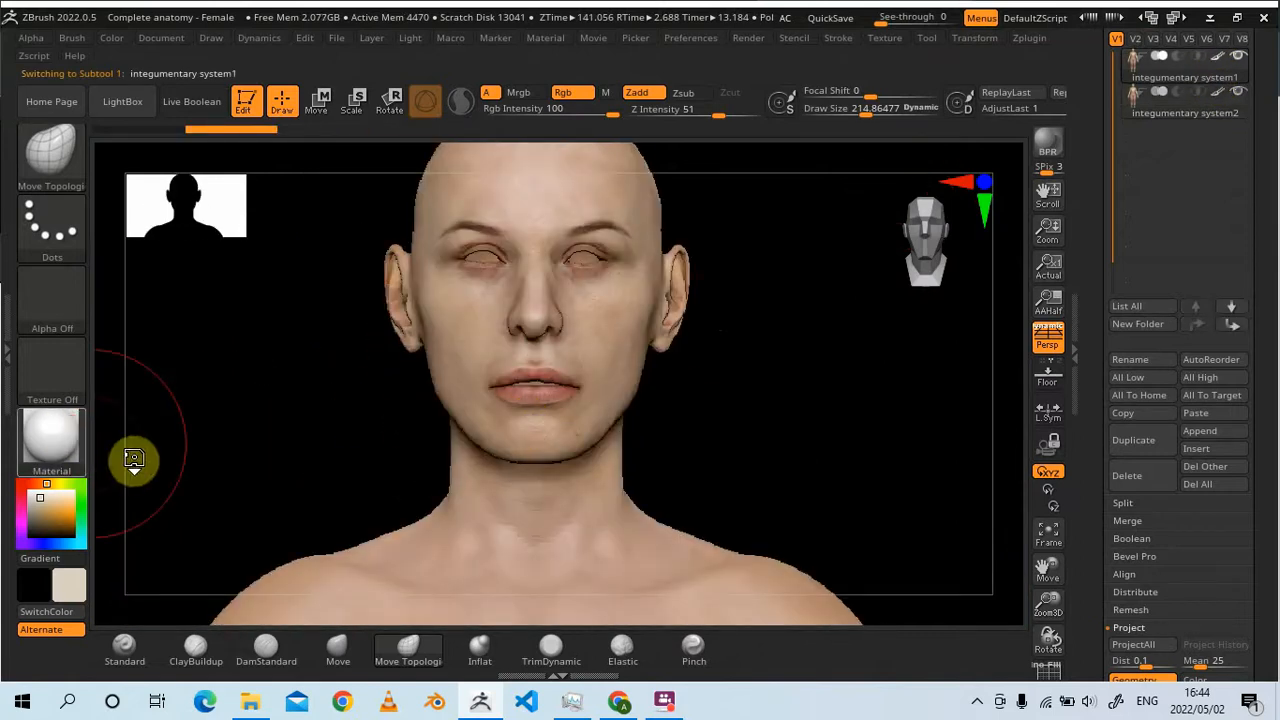
- Switch the material to Flat Color and check the polypaint on the head from several angles
{"action": "left_click", "coordinate": [46, 432]}
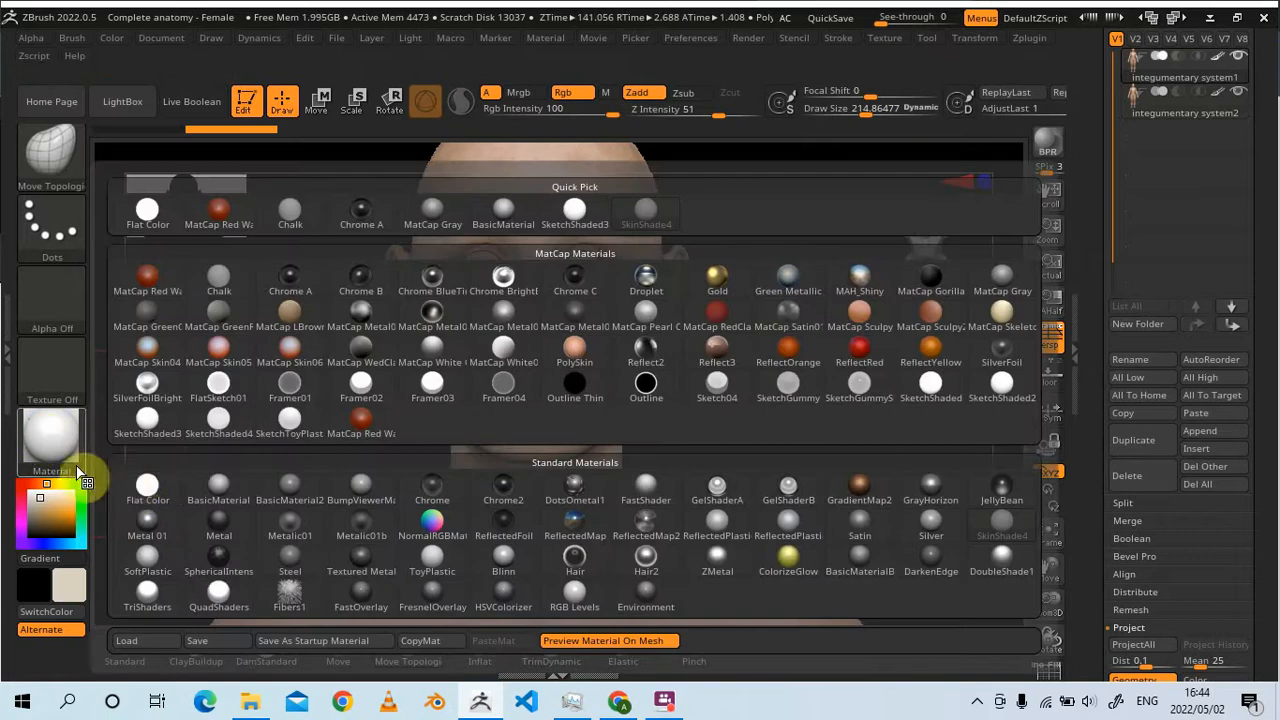
{"action": "left_click", "coordinate": [147, 487]}
{"action": "right_click_drag", "start_coordinate": [571, 349], "coordinate": [596, 290], "text": "ctrl"}
{"action": "right_click_drag", "start_coordinate": [674, 266], "coordinate": [660, 388], "text": "alt"}
{"action": "right_click_drag", "start_coordinate": [649, 317], "coordinate": [742, 331]}
{"action": "right_click_drag", "start_coordinate": [407, 338], "coordinate": [155, 344]}
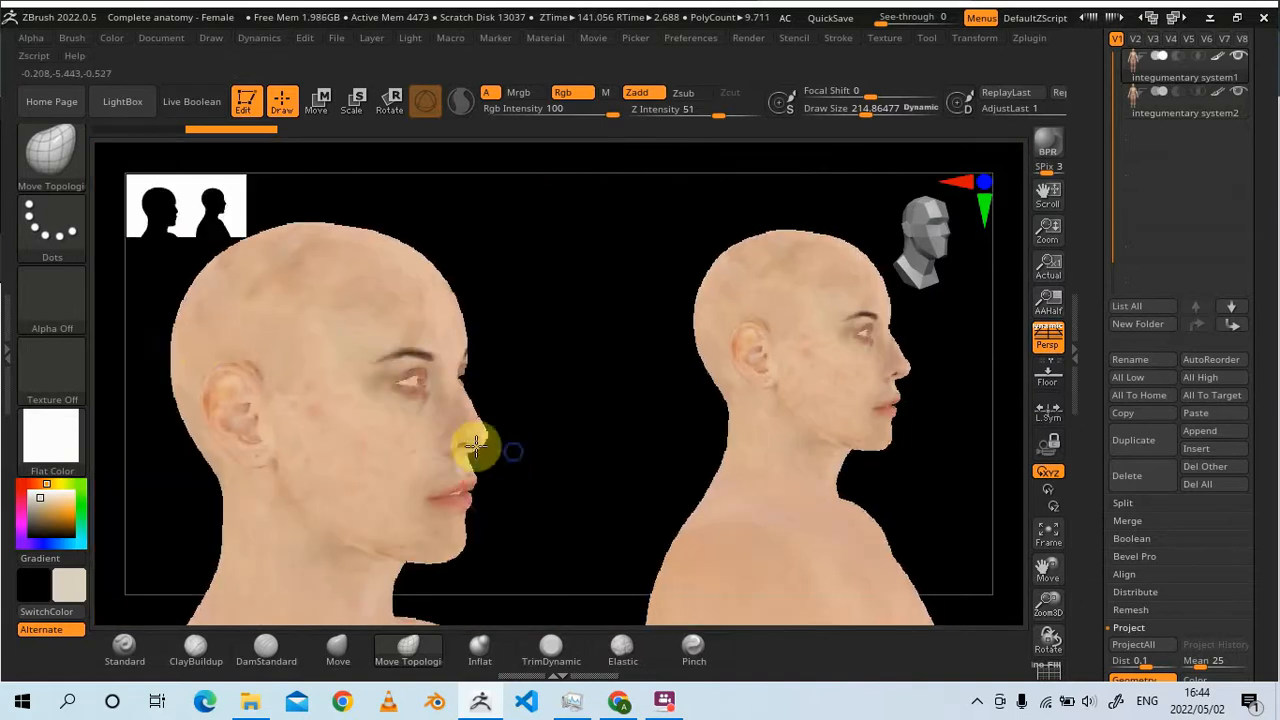
- Compare the flat skin colours of both figures, and make the integumentary system2 subtool active
{"action": "right_click_drag", "start_coordinate": [655, 478], "coordinate": [562, 484]}
{"action": "right_click_drag", "start_coordinate": [562, 484], "coordinate": [463, 420], "text": "ctrl"}
{"action": "right_click_drag", "start_coordinate": [564, 370], "coordinate": [328, 192], "text": "alt"}
{"action": "mouse_move", "coordinate": [486, 292]}
{"action": "right_mouse_down", "text": "ctrl"}
{"action": "mouse_move", "coordinate": [270, 255]}
{"action": "mouse_move", "coordinate": [499, 301]}
{"action": "right_mouse_up", "text": "ctrl"}
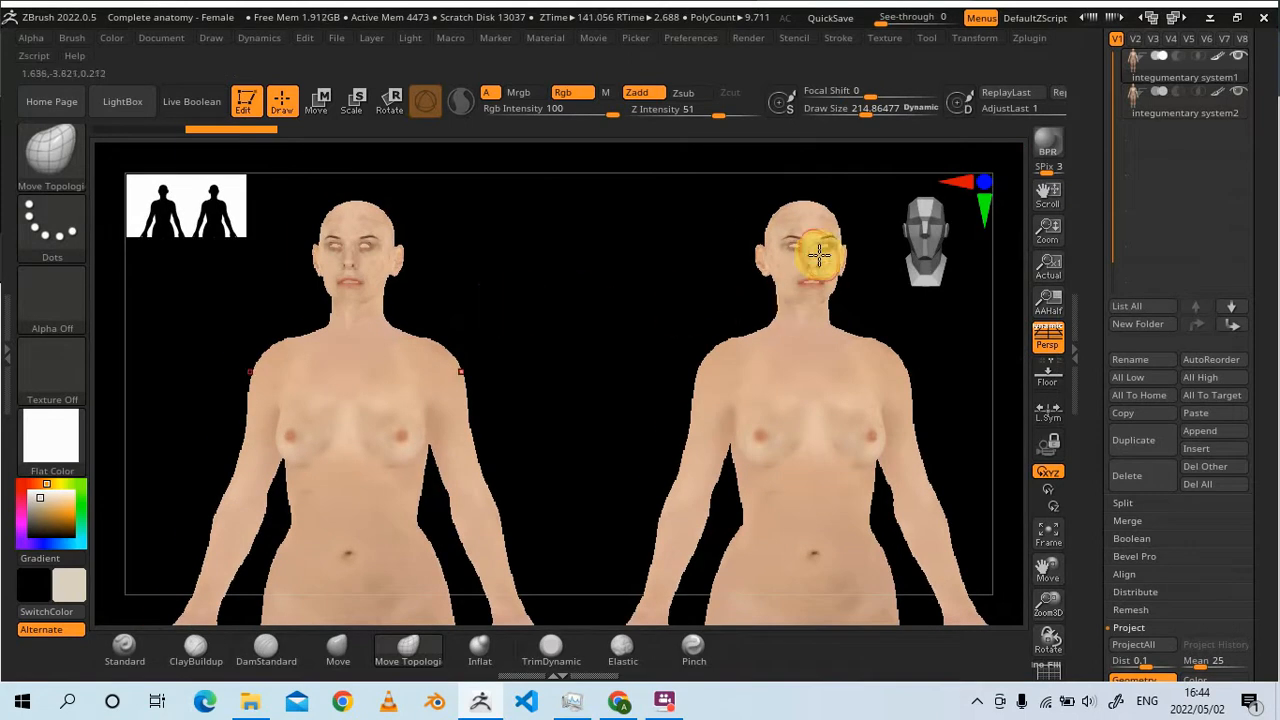
{"action": "right_click_drag", "start_coordinate": [843, 263], "coordinate": [787, 269]}
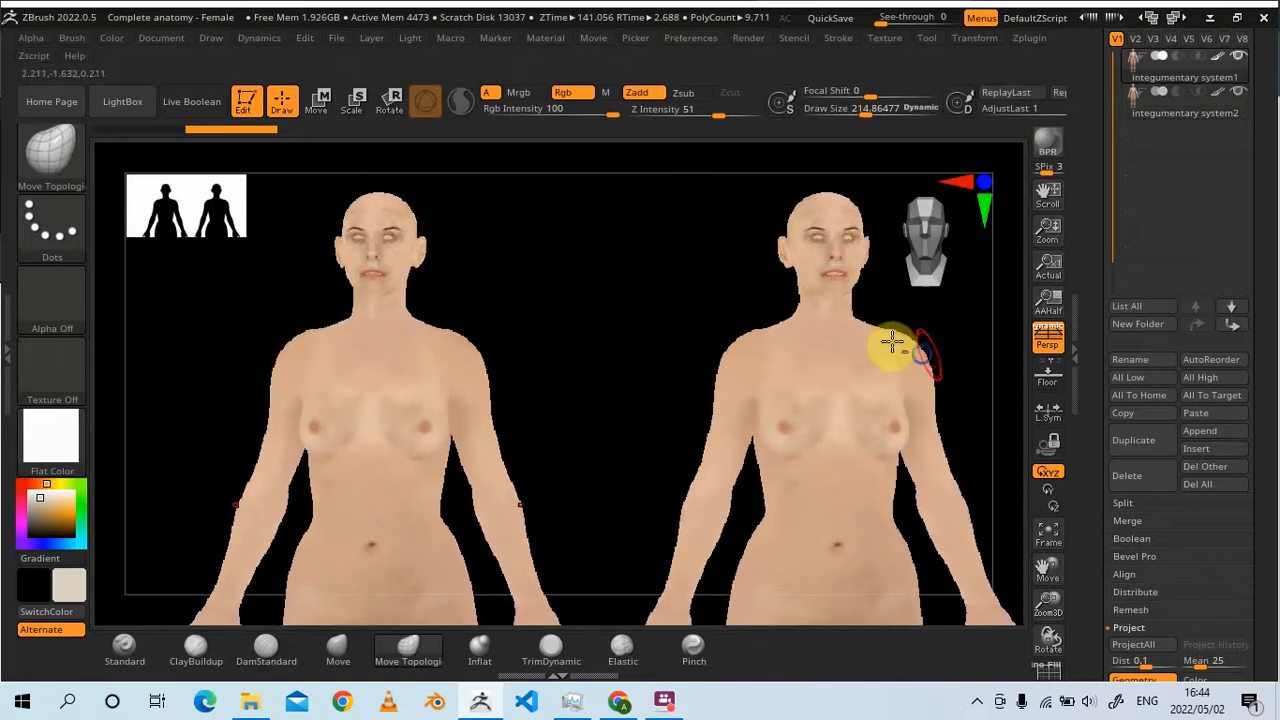
{"action": "right_click_drag", "start_coordinate": [856, 409], "coordinate": [799, 382], "text": "alt"}
{"action": "right_click_drag", "start_coordinate": [453, 274], "coordinate": [550, 270], "text": "alt"}
{"action": "left_click", "coordinate": [1165, 110]}
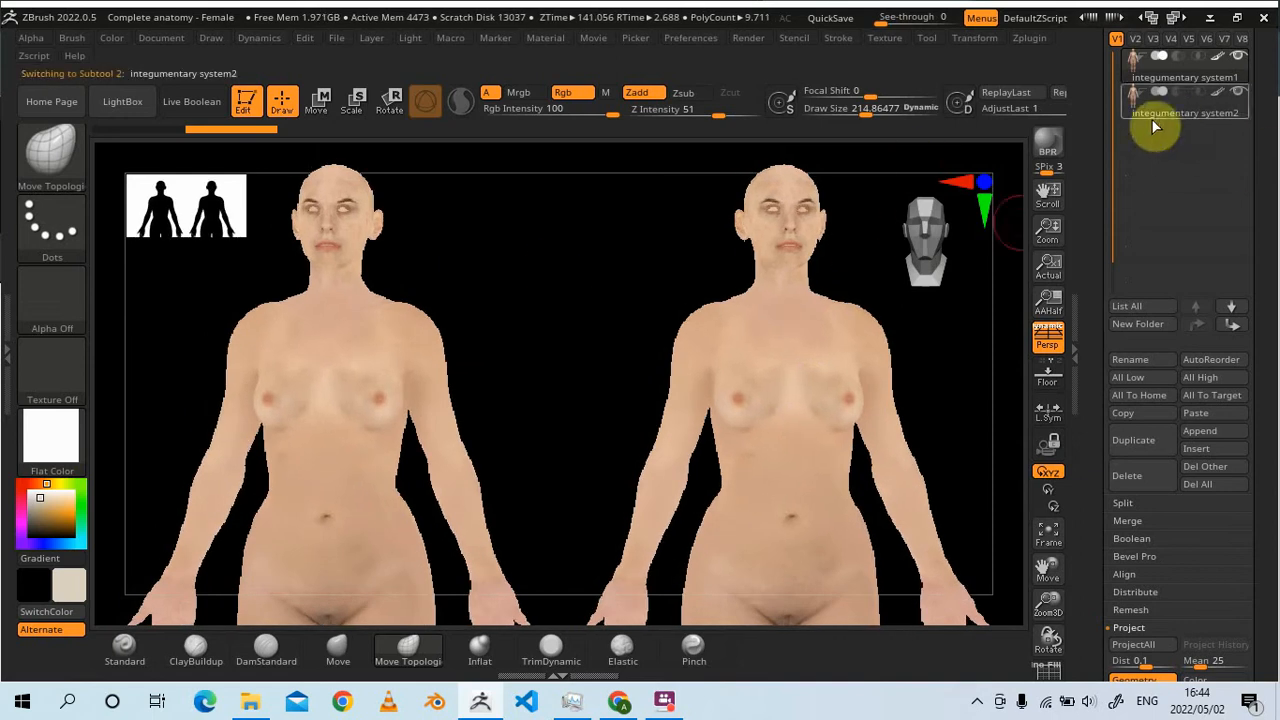
{"action": "scroll", "coordinate": [1260, 150], "scroll_direction": "down", "scroll_amount": 5}
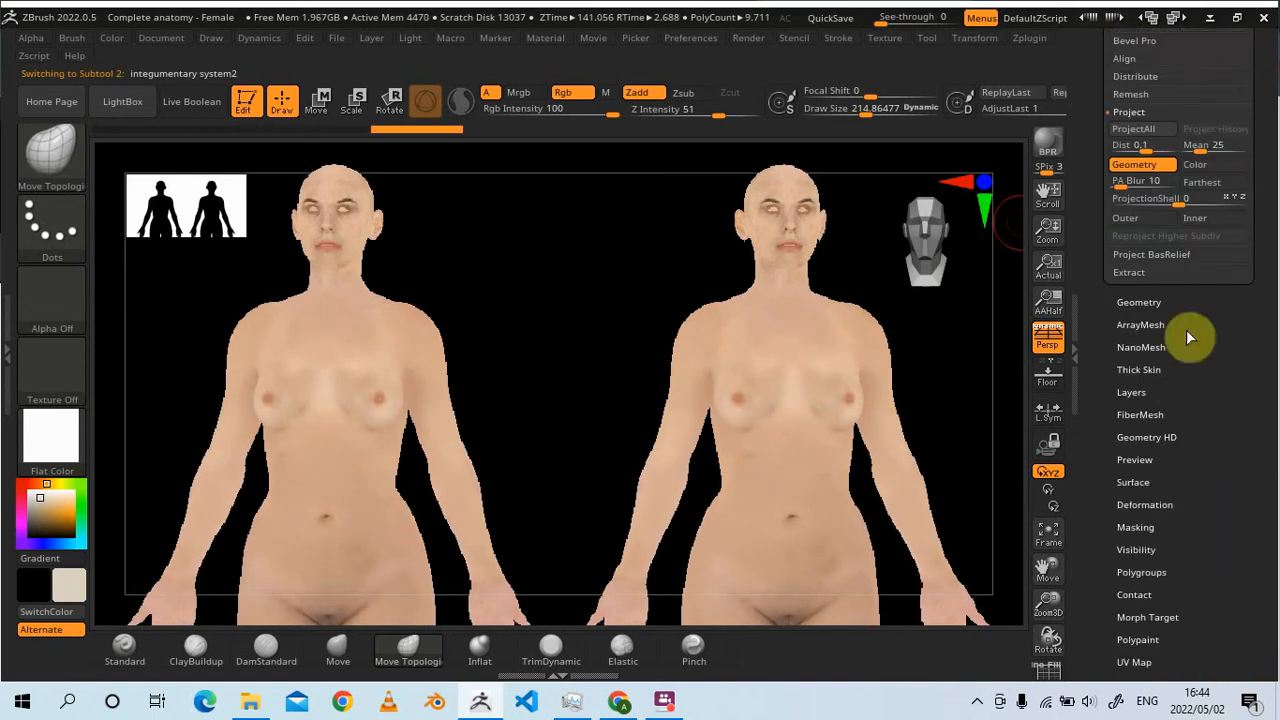
{"action": "scroll", "coordinate": [1237, 403], "scroll_direction": "down", "scroll_amount": 2}
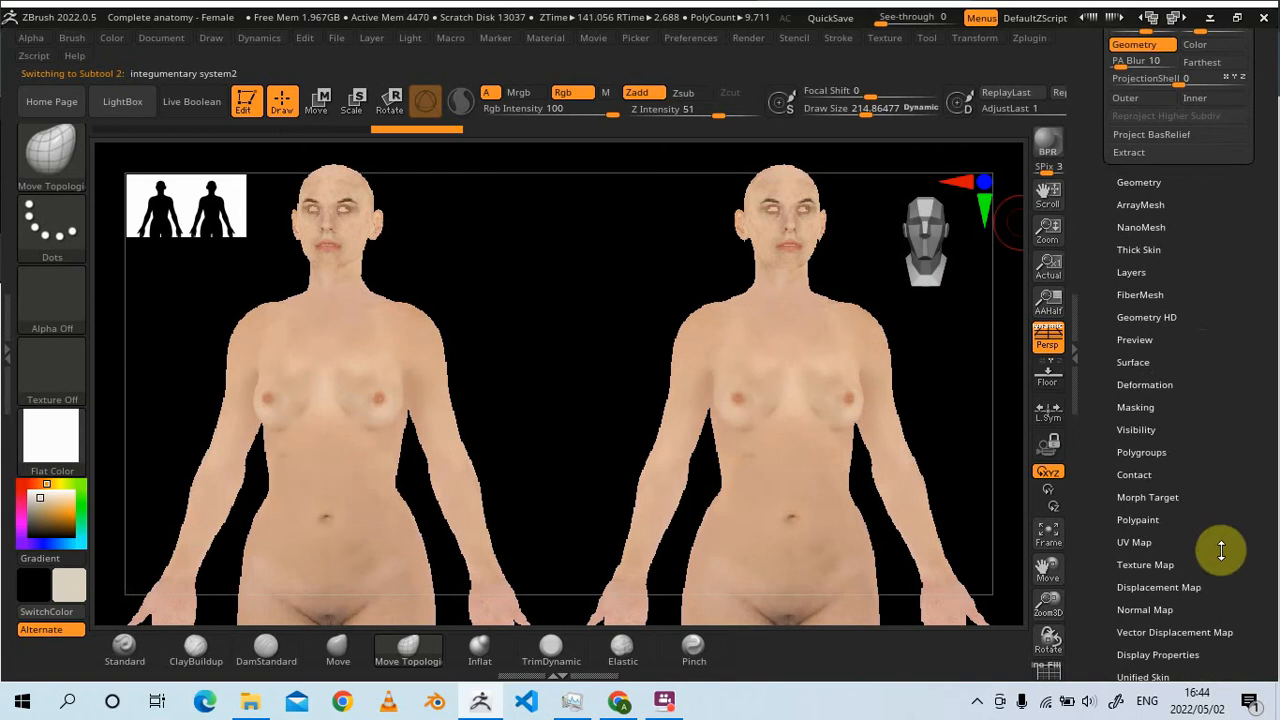
{"action": "left_click", "coordinate": [1140, 519]}
{"action": "scroll", "coordinate": [1260, 506], "scroll_direction": "up", "scroll_amount": 4}
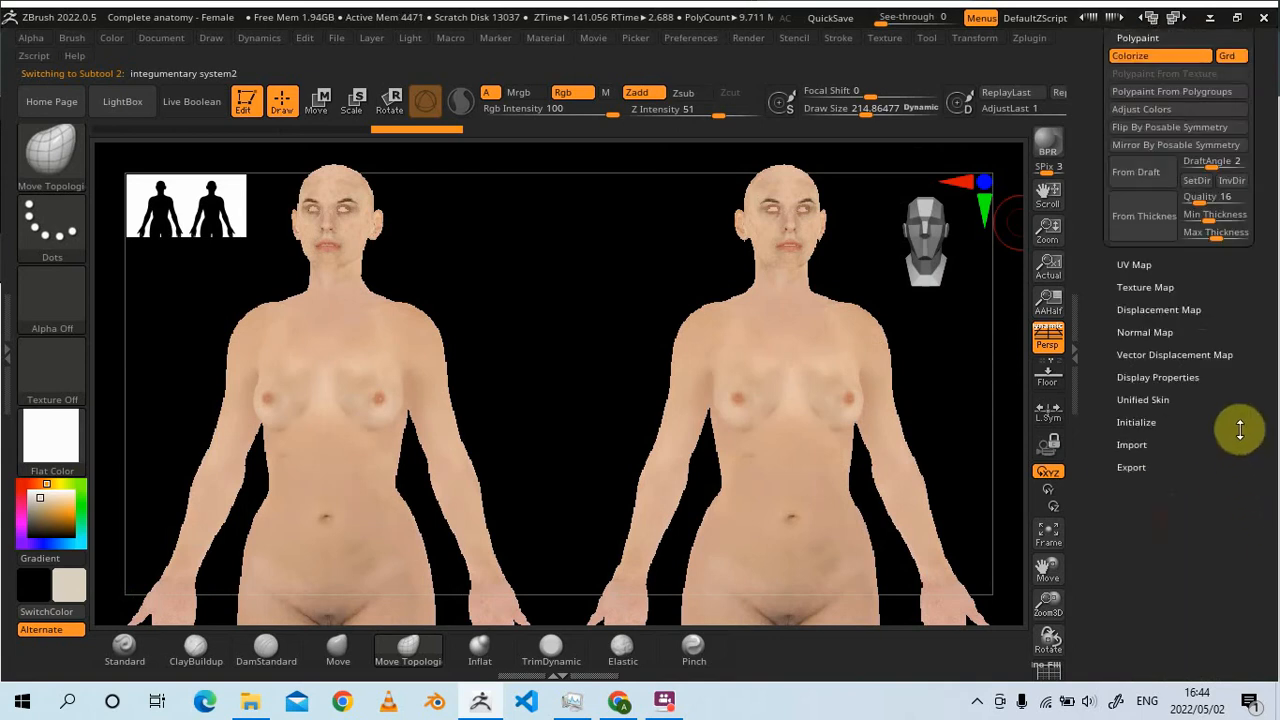
{"action": "scroll", "coordinate": [1237, 405], "scroll_direction": "up", "scroll_amount": 3}
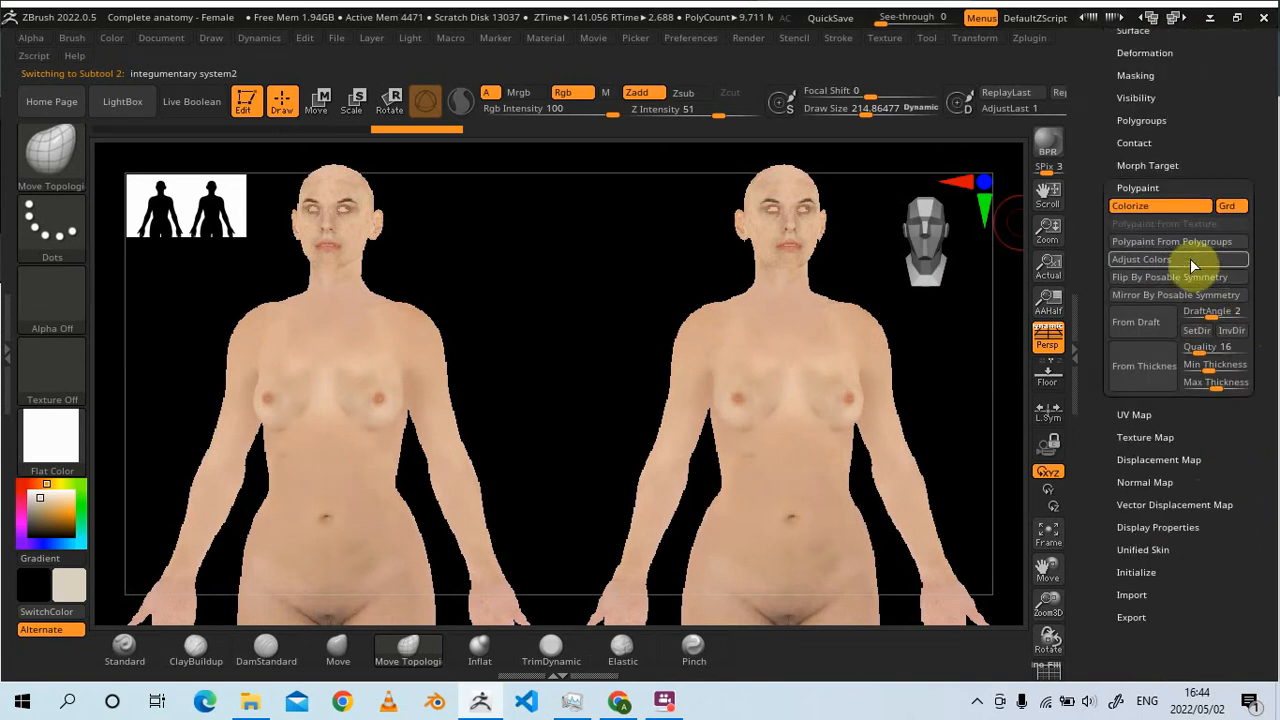
{"action": "left_click", "coordinate": [1240, 259]}
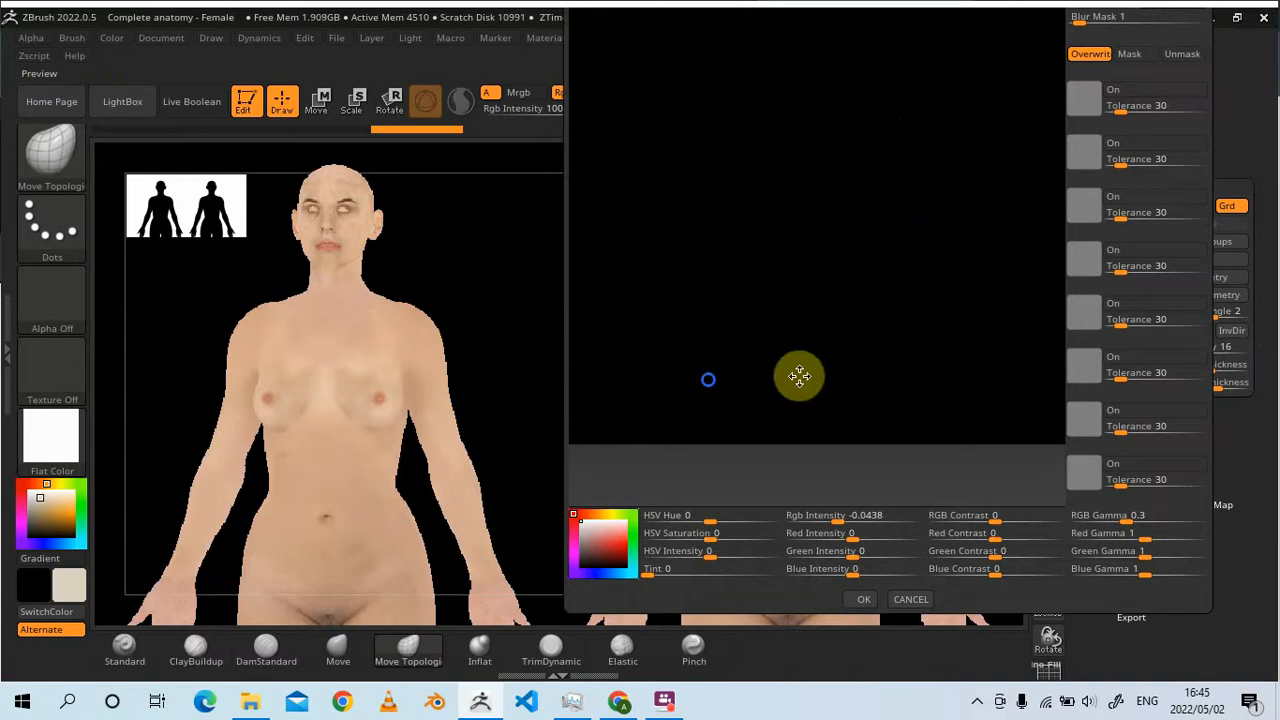
{"action": "left_click", "coordinate": [911, 599]}
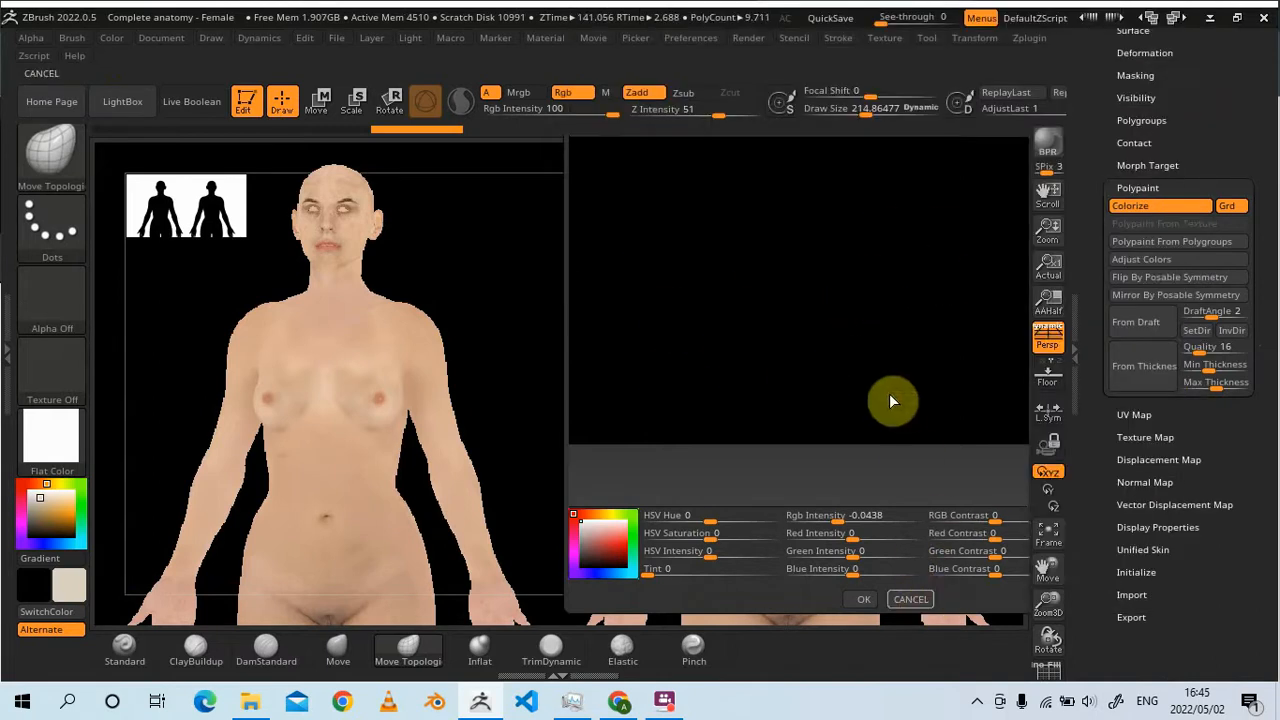
- Delete the integumentary system2 subtool, leaving only the first figure
{"action": "right_click_drag", "start_coordinate": [826, 346], "coordinate": [567, 340], "text": "ctrl"}
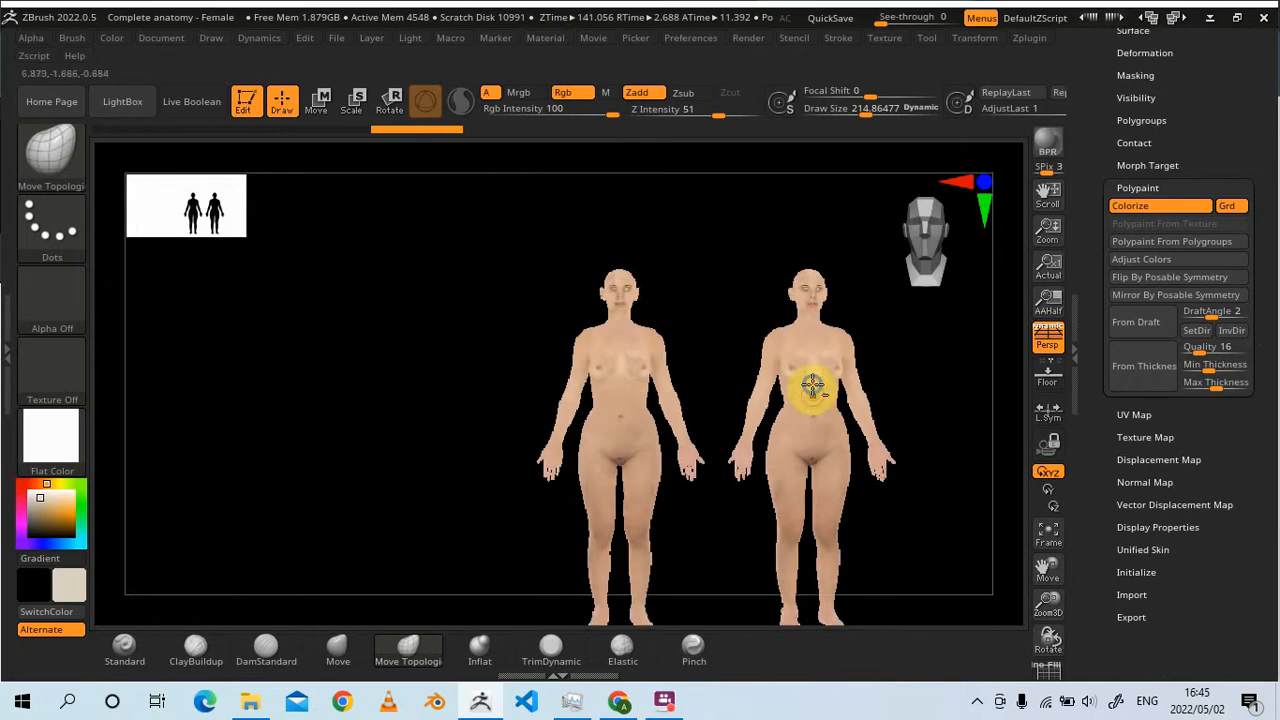
{"action": "right_click_drag", "start_coordinate": [814, 386], "coordinate": [796, 352], "text": "alt"}
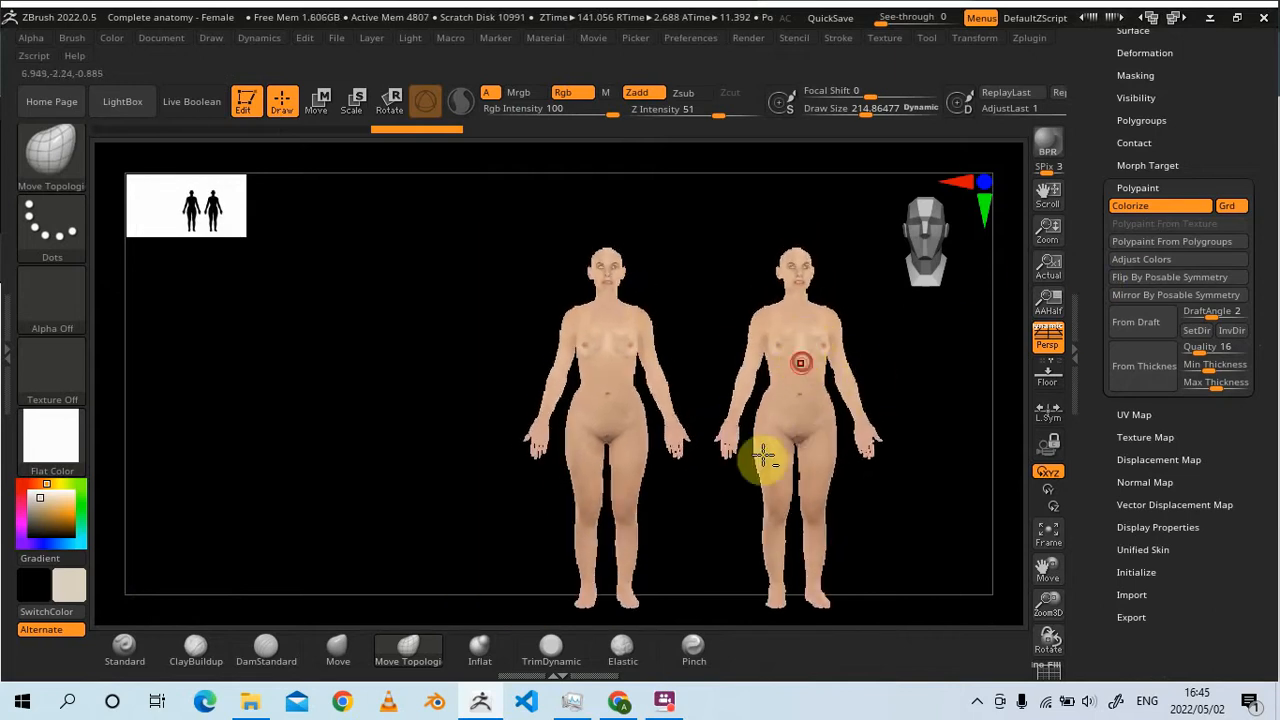
{"action": "left_click_drag", "start_coordinate": [1278, 190], "coordinate": [1267, 418]}
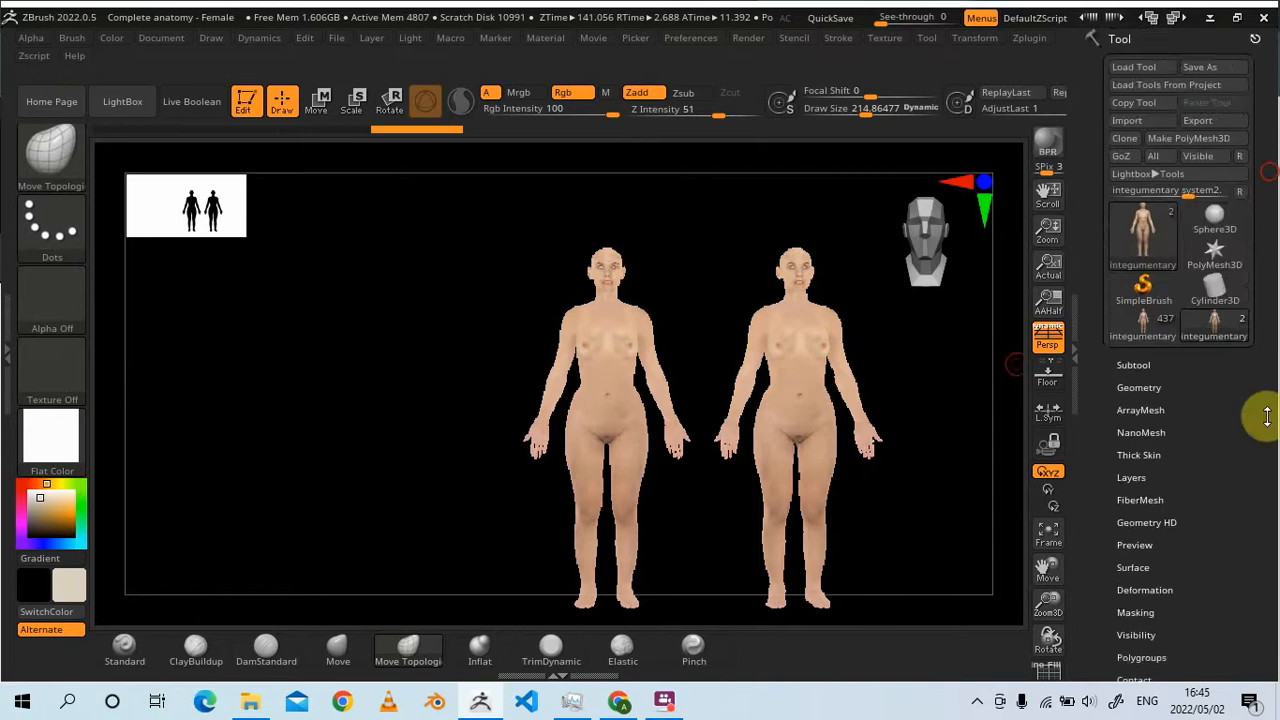
{"action": "left_click", "coordinate": [1145, 364]}
{"action": "left_click_drag", "start_coordinate": [1251, 337], "coordinate": [1228, 143]}
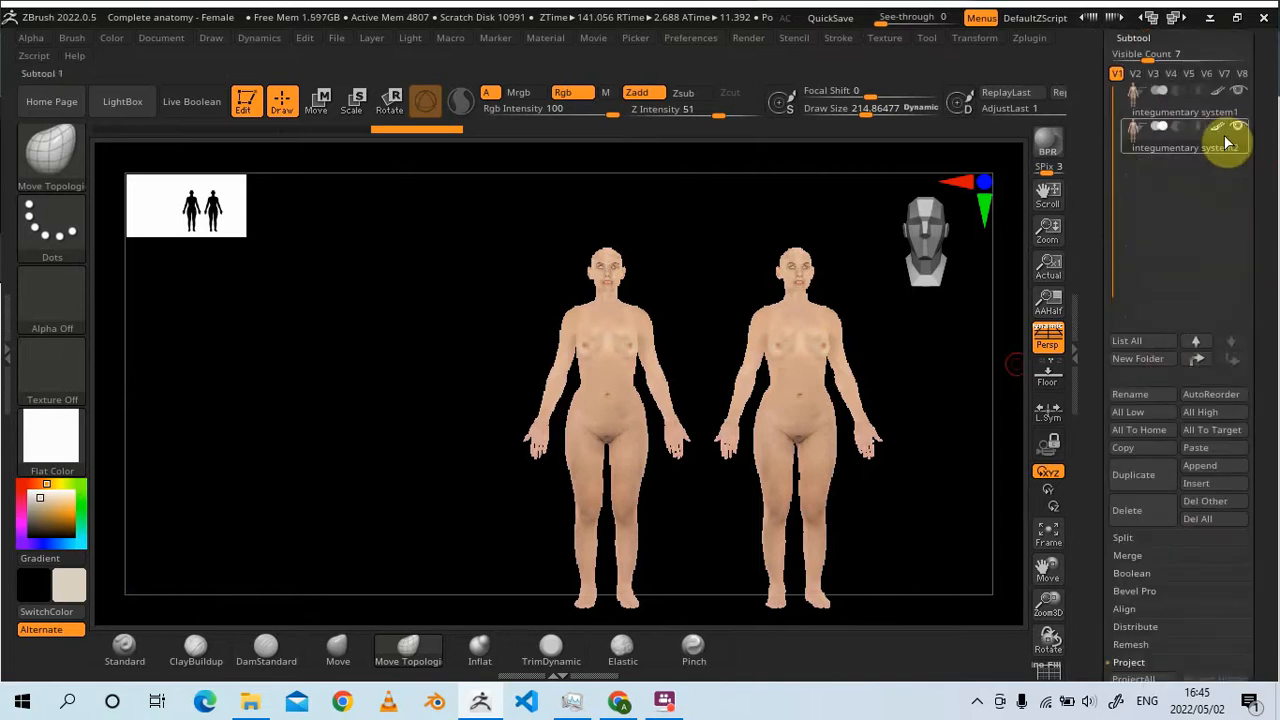
{"action": "left_click", "coordinate": [1133, 514]}
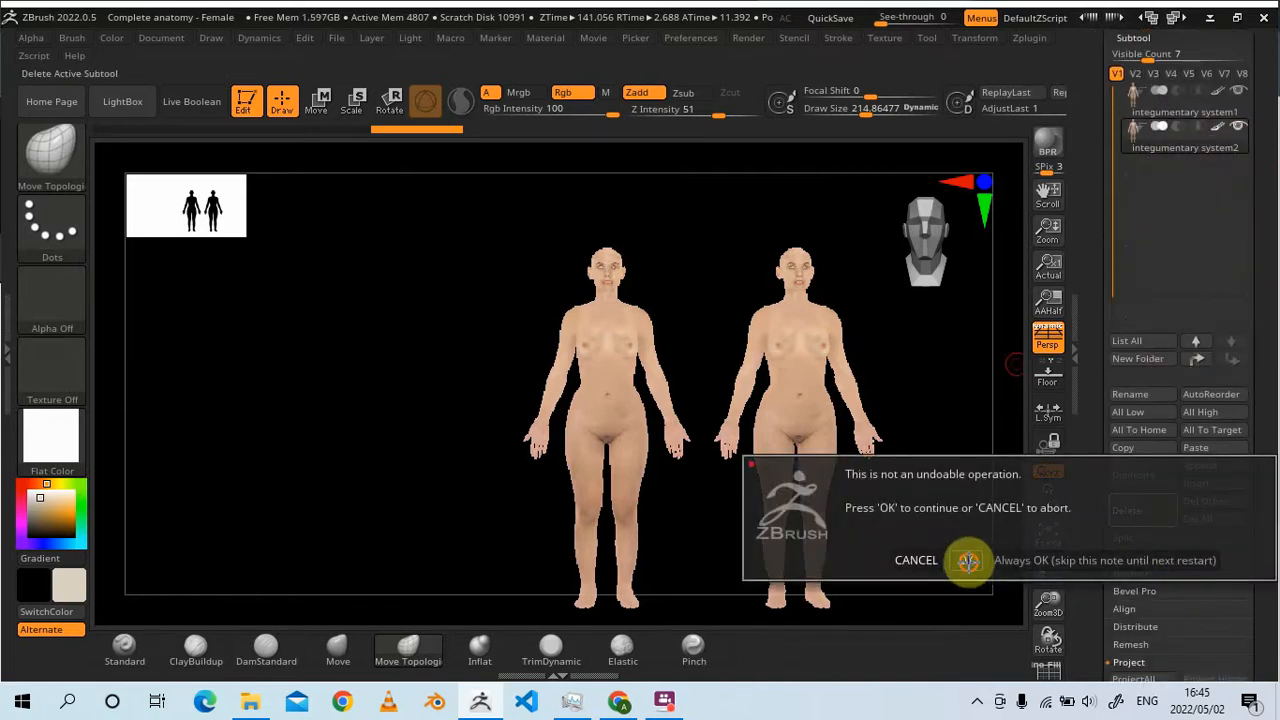
{"action": "left_click", "coordinate": [963, 559]}
- Start Adjust Colors on the remaining figure's polypaint and fit the whole body in the preview
{"action": "left_click_drag", "start_coordinate": [1274, 284], "coordinate": [1266, 127]}
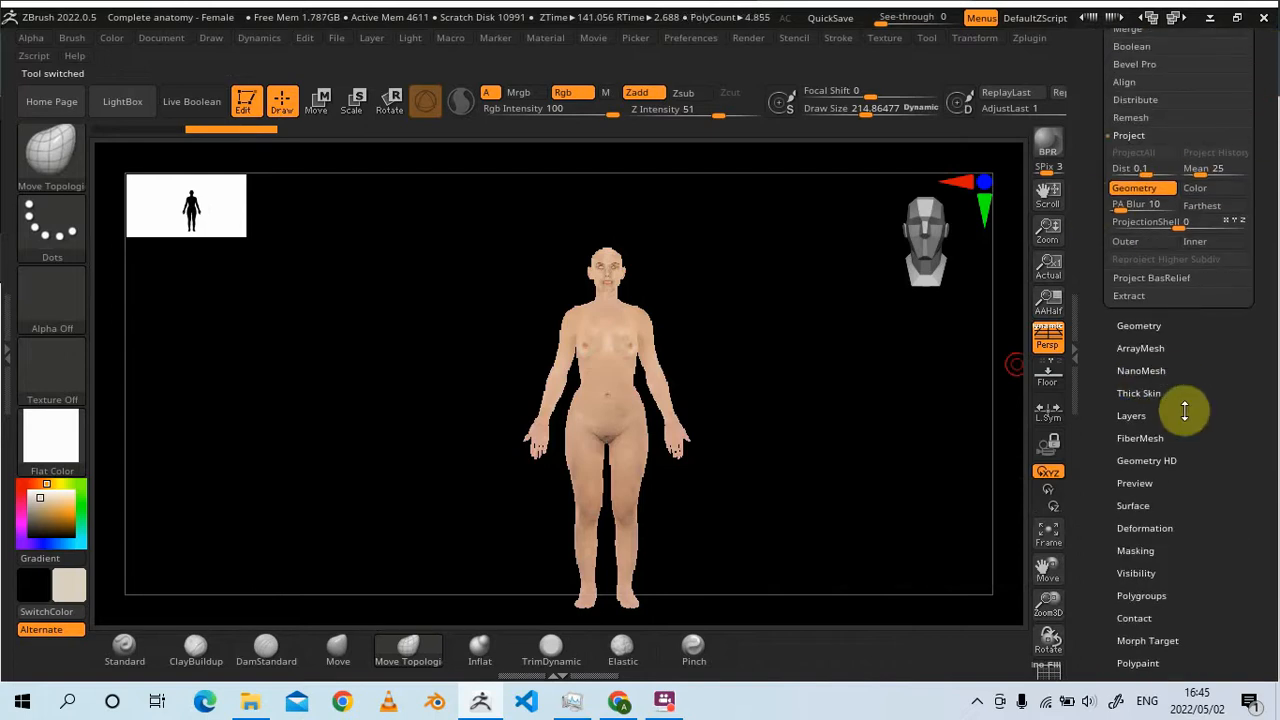
{"action": "left_click_drag", "start_coordinate": [1216, 422], "coordinate": [1217, 363]}
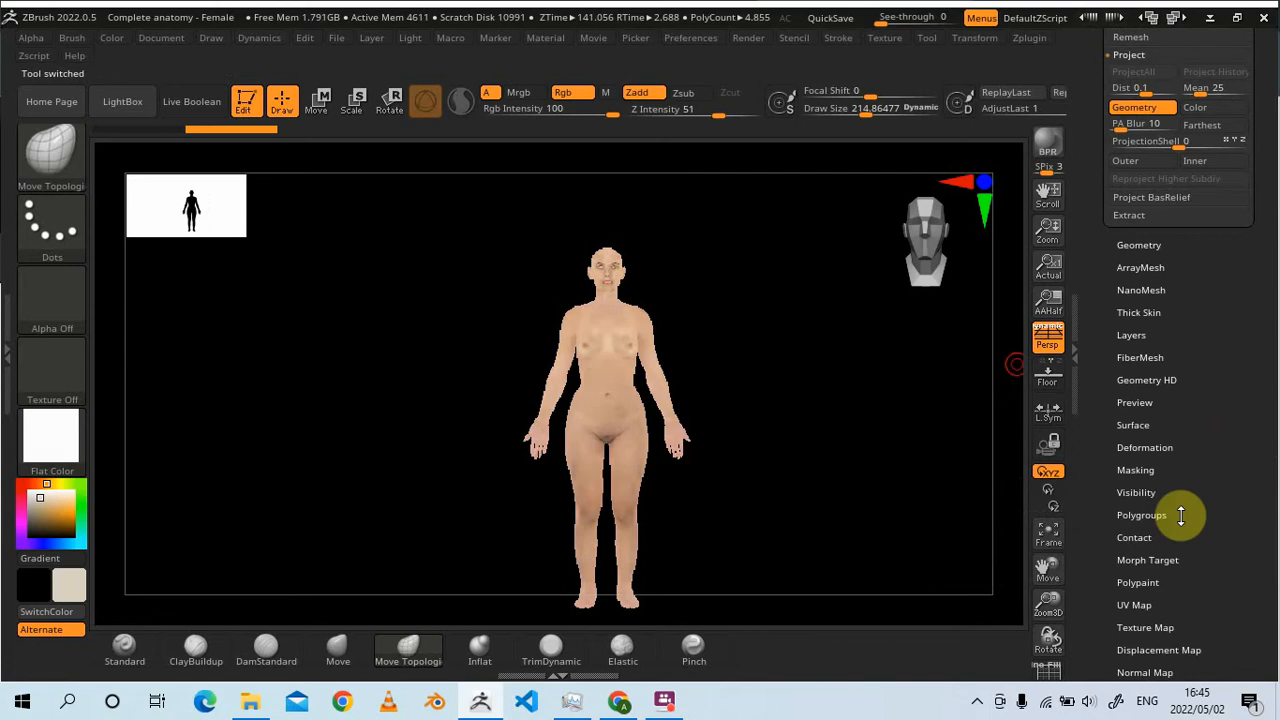
{"action": "left_click_drag", "start_coordinate": [1216, 420], "coordinate": [1212, 365]}
{"action": "left_click", "coordinate": [1138, 435]}
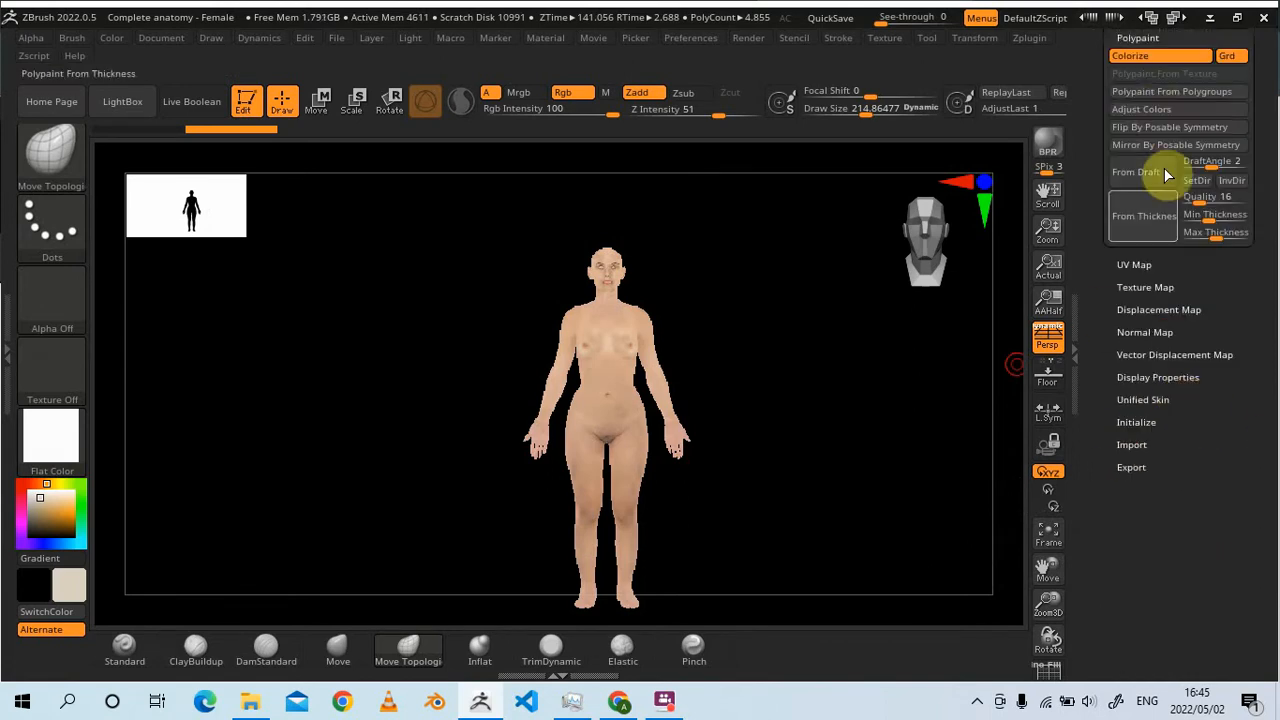
{"action": "left_click", "coordinate": [1143, 108]}
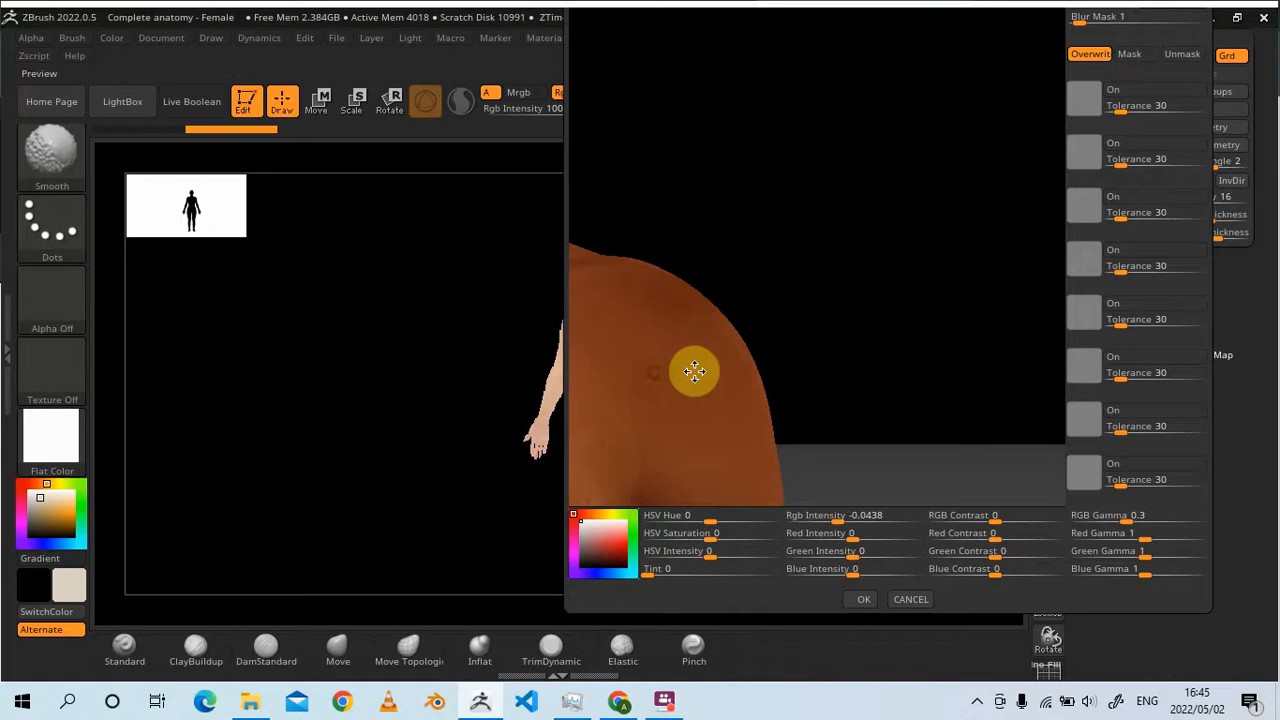
{"action": "mouse_move", "coordinate": [694, 372]}
{"action": "left_mouse_down"}
{"action": "mouse_move", "coordinate": [676, 375]}
{"action": "mouse_move", "coordinate": [974, 214]}
{"action": "left_mouse_up"}
{"action": "left_click_drag", "start_coordinate": [904, 255], "coordinate": [825, 262]}
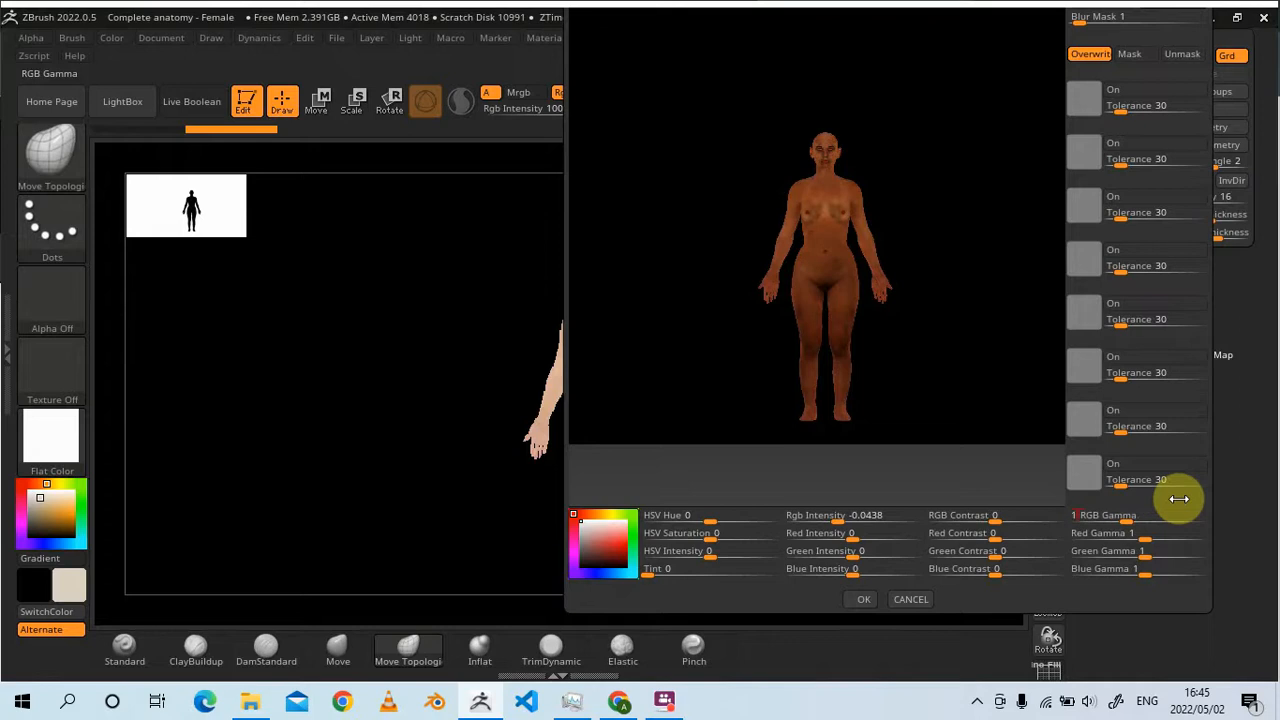
- Darken the figure's skin polypaint with Rgb Intensity -0.2236 and RGB Gamma 0.3, and apply the adjustment
{"action": "key", "text": "Return"}
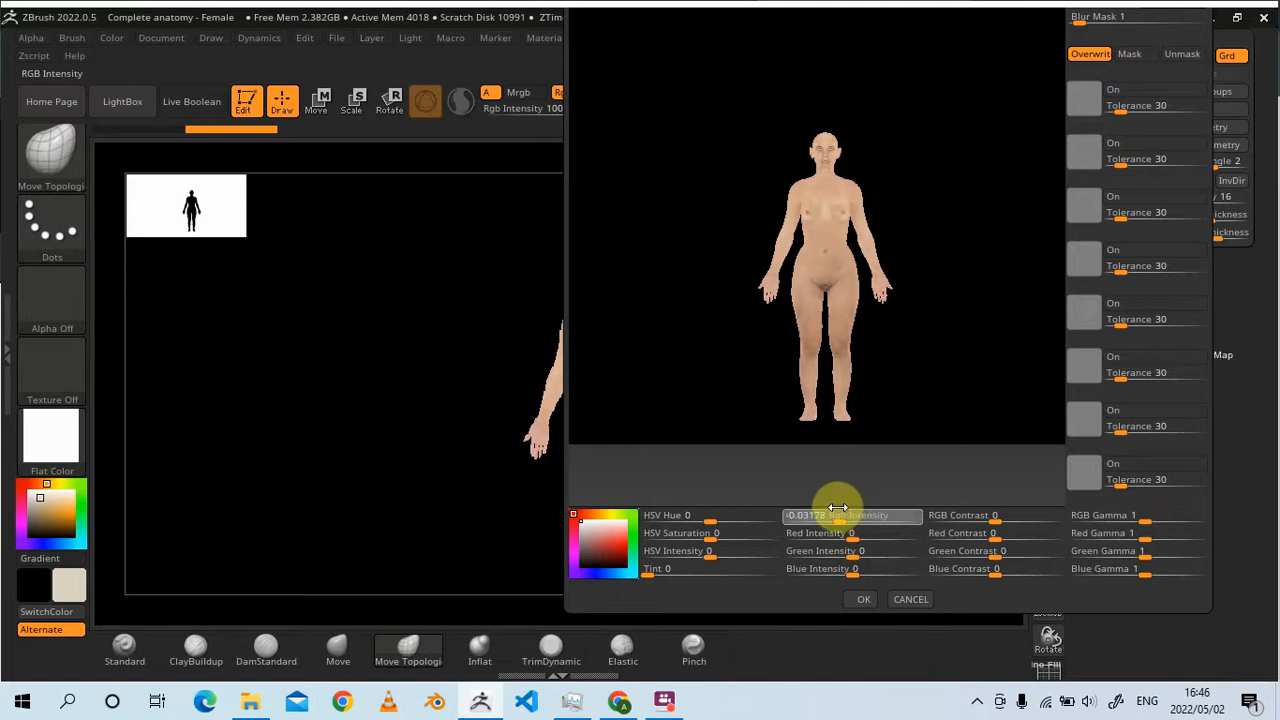
{"action": "left_click_drag", "start_coordinate": [828, 507], "coordinate": [821, 507]}
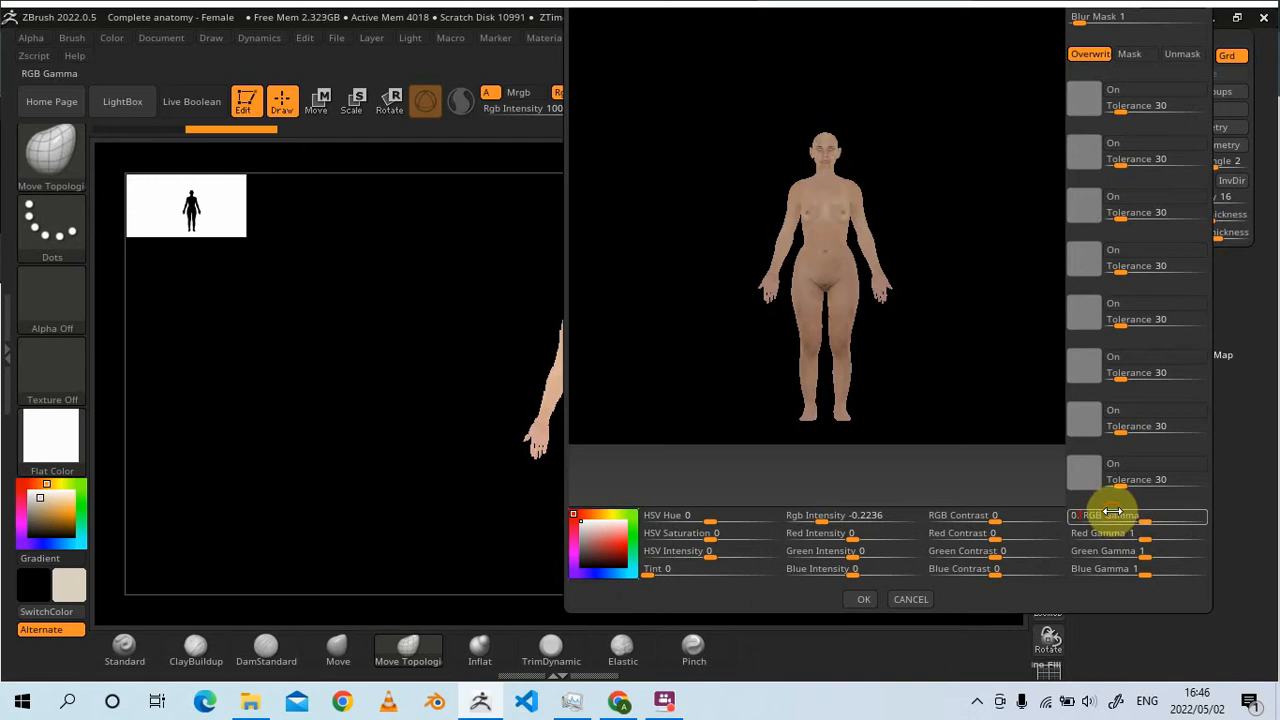
{"action": "key", "text": "Return"}
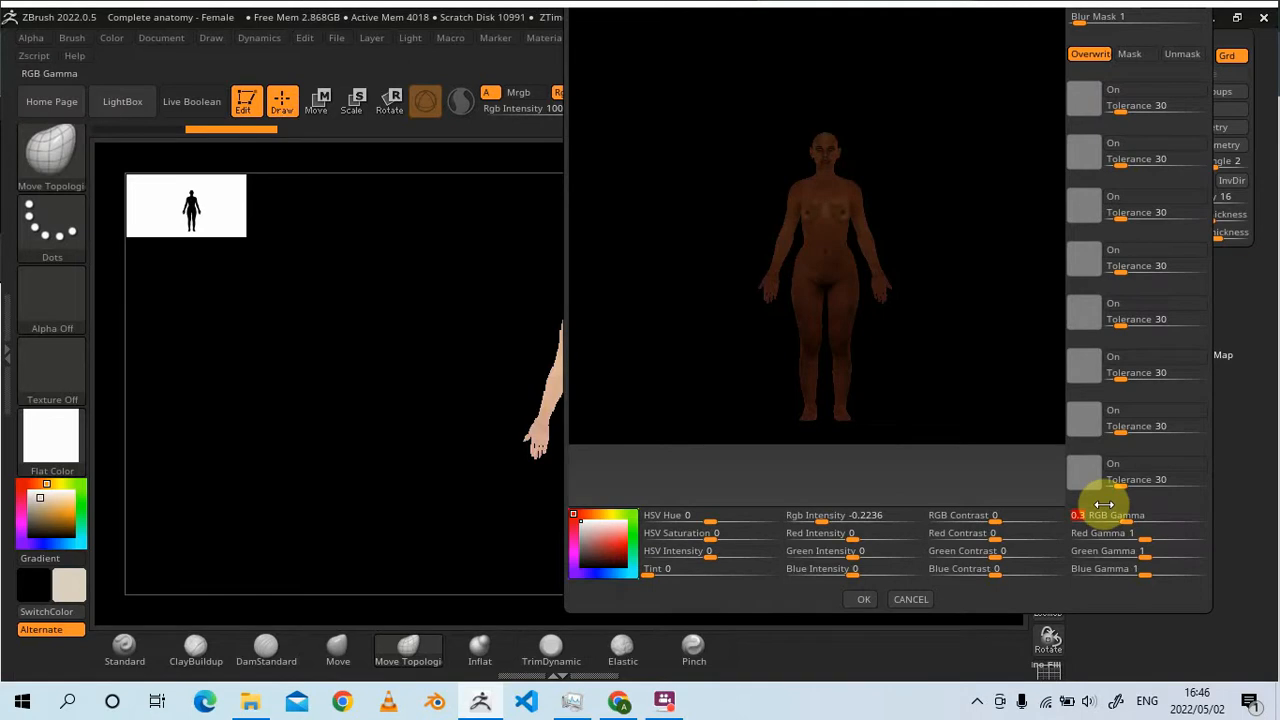
{"action": "key", "text": "Return"}
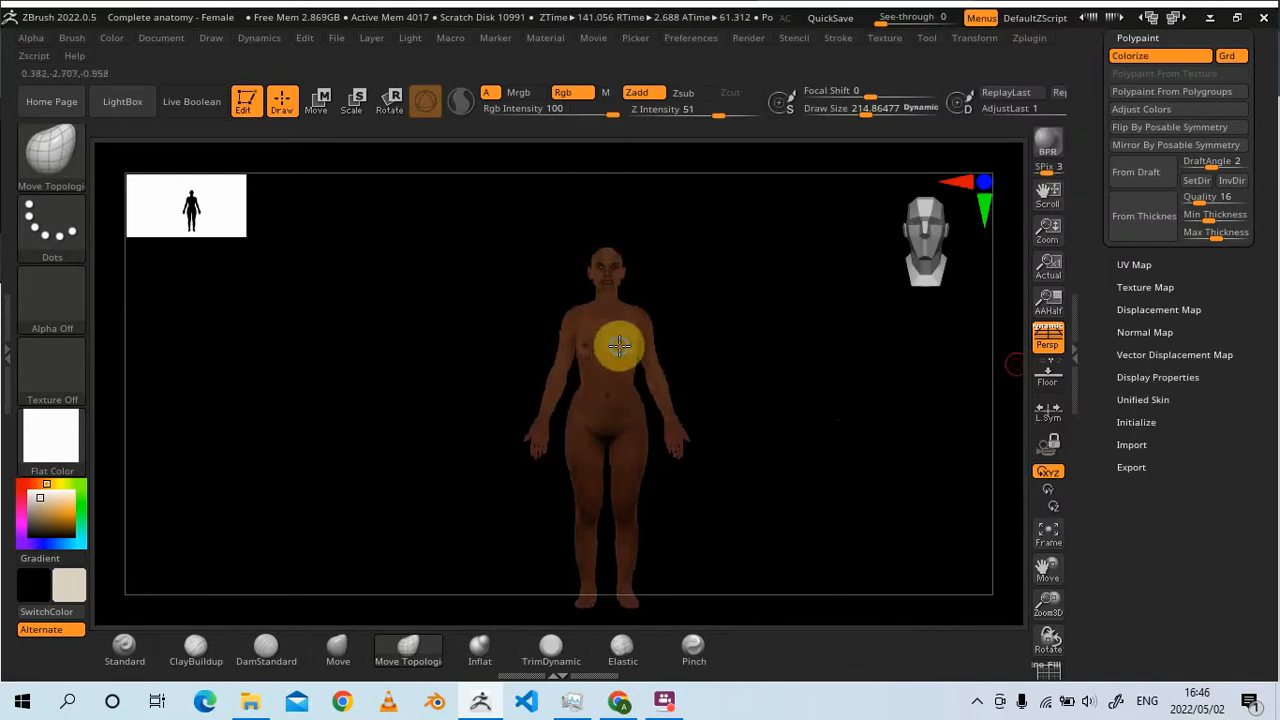
- Inspect the darkened skin on the head and torso, and set the material back to SkinShade4
{"action": "right_click_drag", "start_coordinate": [620, 346], "coordinate": [746, 640], "text": "ctrl"}
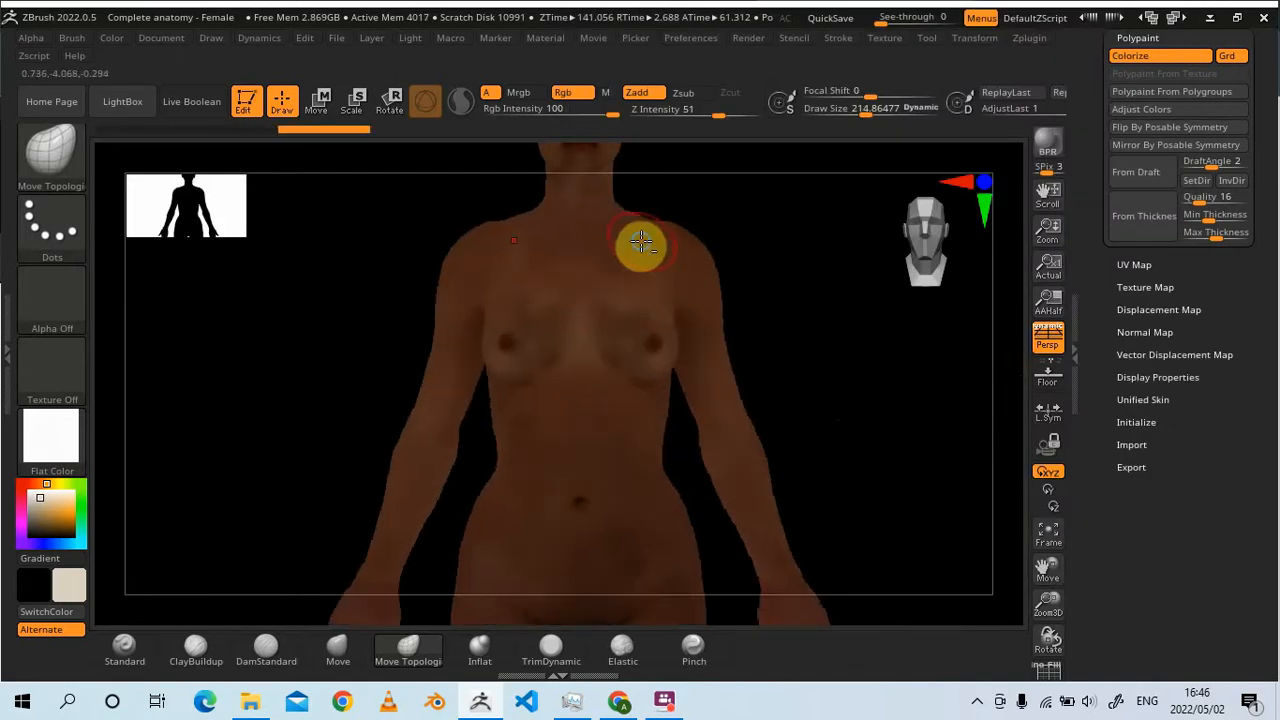
{"action": "right_click_drag", "start_coordinate": [641, 241], "coordinate": [722, 470], "text": "ctrl"}
{"action": "right_click_drag", "start_coordinate": [581, 236], "coordinate": [630, 514], "text": "alt"}
{"action": "right_click_drag", "start_coordinate": [592, 302], "coordinate": [602, 410], "text": "alt"}
{"action": "right_click_drag", "start_coordinate": [571, 351], "coordinate": [663, 354]}
{"action": "right_click_drag", "start_coordinate": [543, 371], "coordinate": [130, 385]}
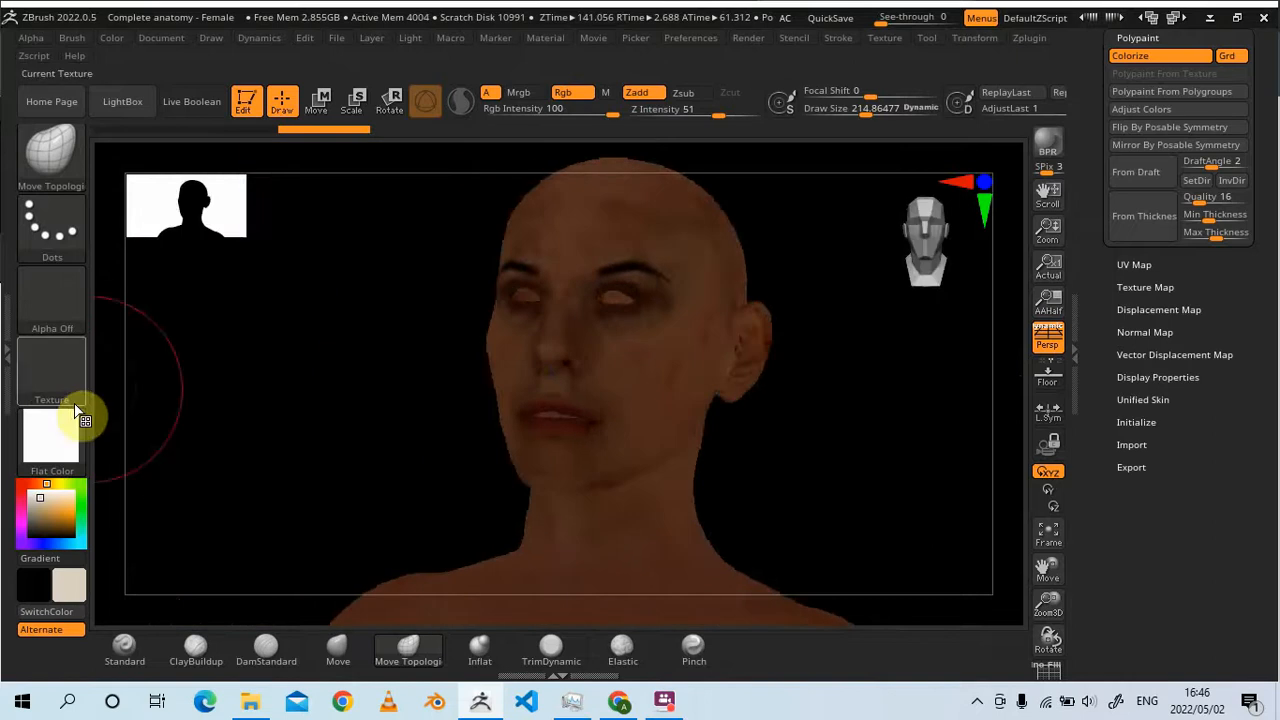
{"action": "left_click", "coordinate": [68, 425]}
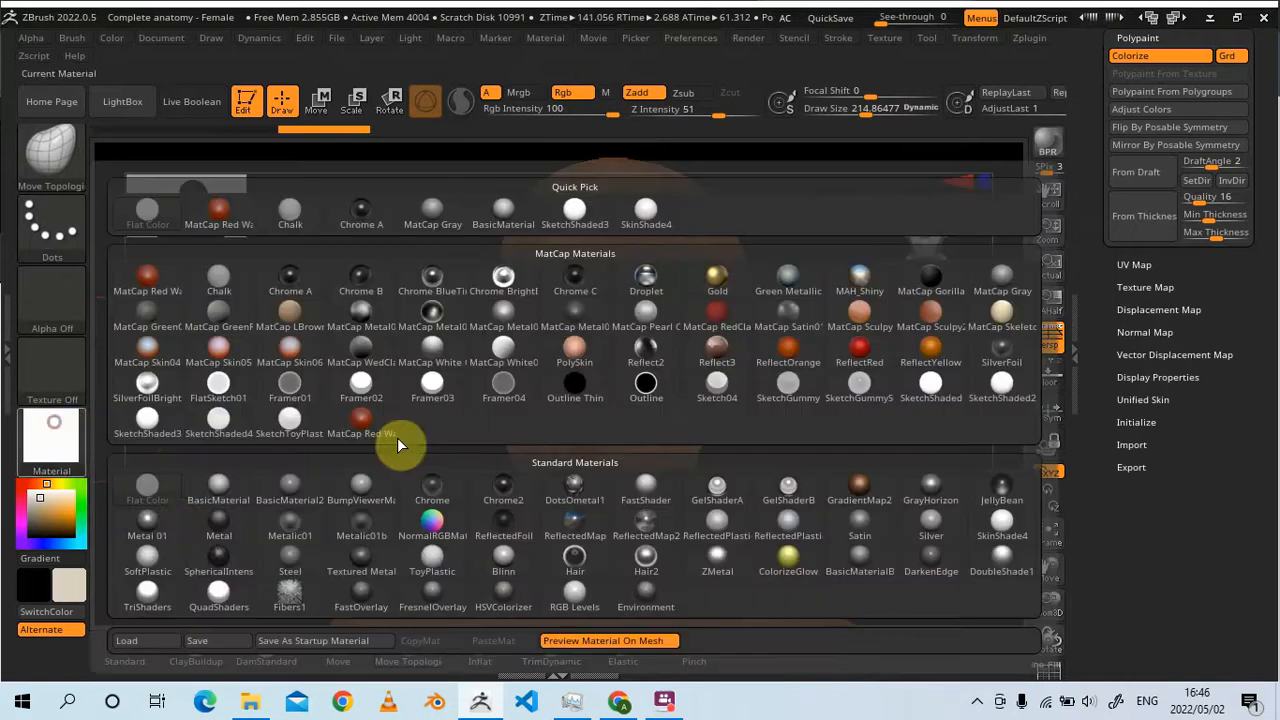
{"action": "left_click", "coordinate": [645, 223]}
{"action": "right_click_drag", "start_coordinate": [751, 438], "coordinate": [746, 474], "text": "shift"}
{"action": "right_click_drag", "start_coordinate": [694, 429], "coordinate": [506, 339], "text": "alt"}
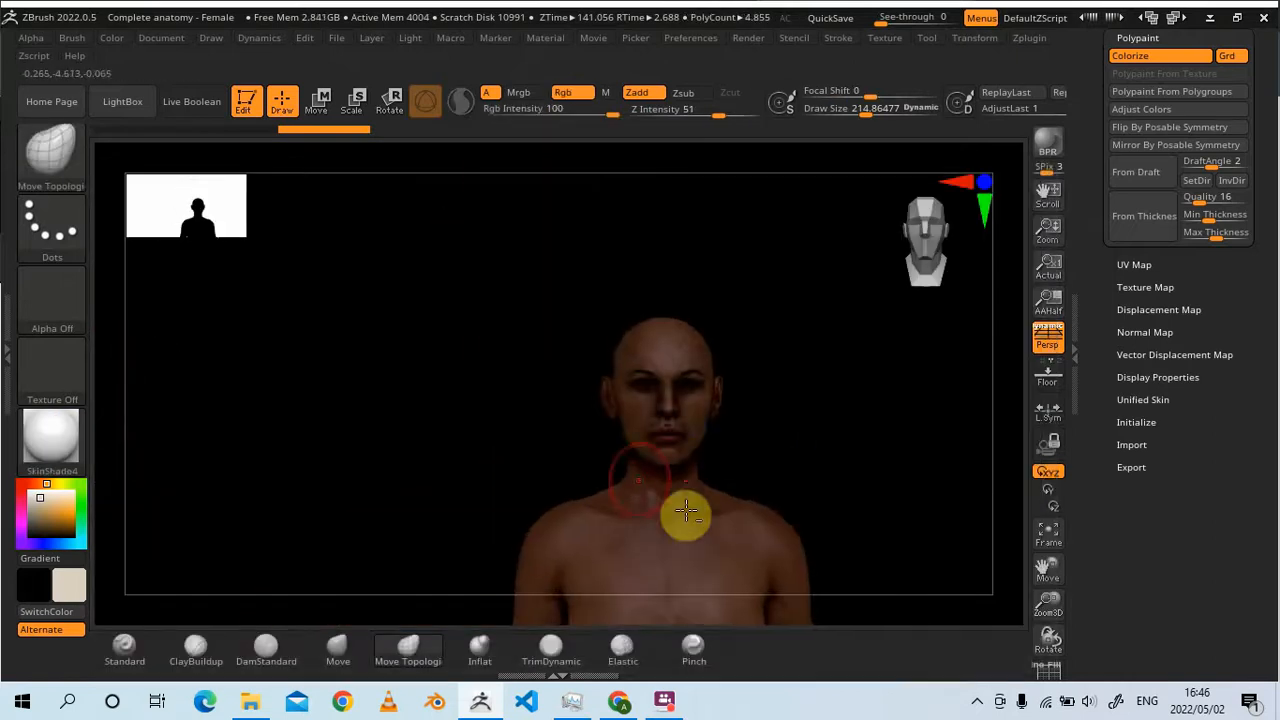
{"action": "right_click_drag", "start_coordinate": [686, 511], "coordinate": [614, 314], "text": "alt"}
- Append another integumentary system figure as a subtool alongside the darkened figure
{"action": "left_click_drag", "start_coordinate": [1260, 151], "coordinate": [1257, 395]}
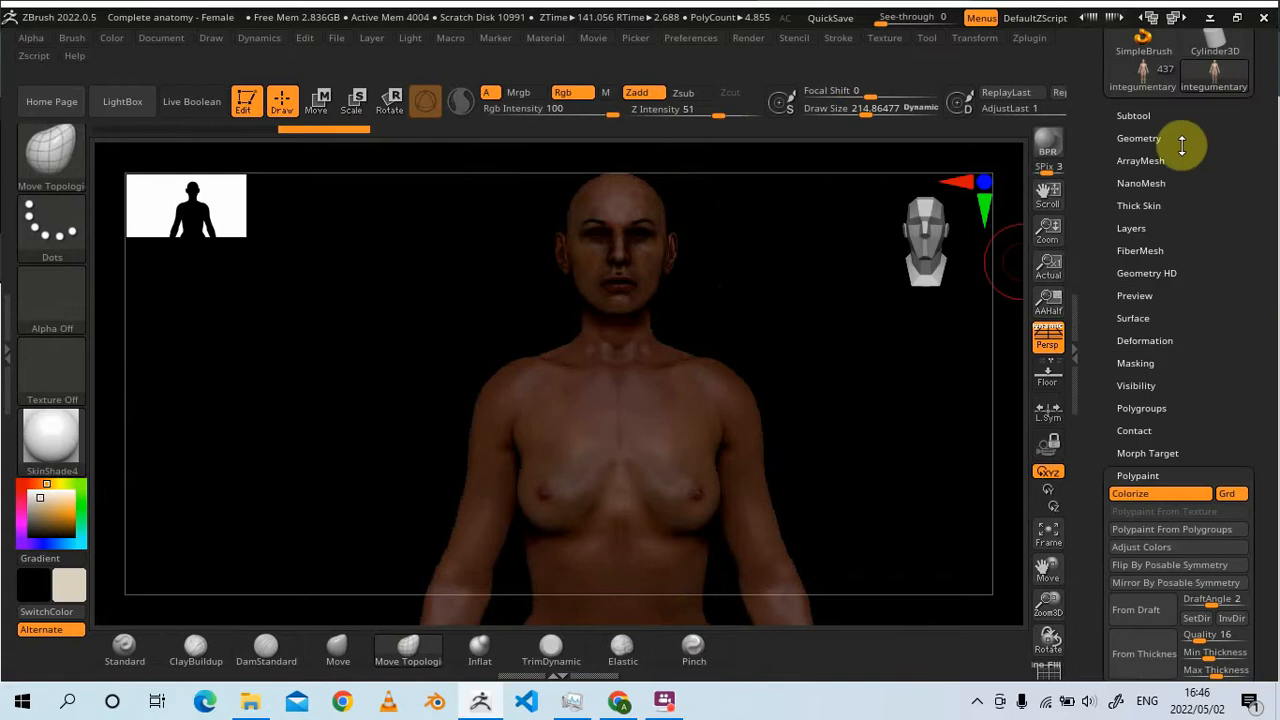
{"action": "left_click", "coordinate": [1200, 118]}
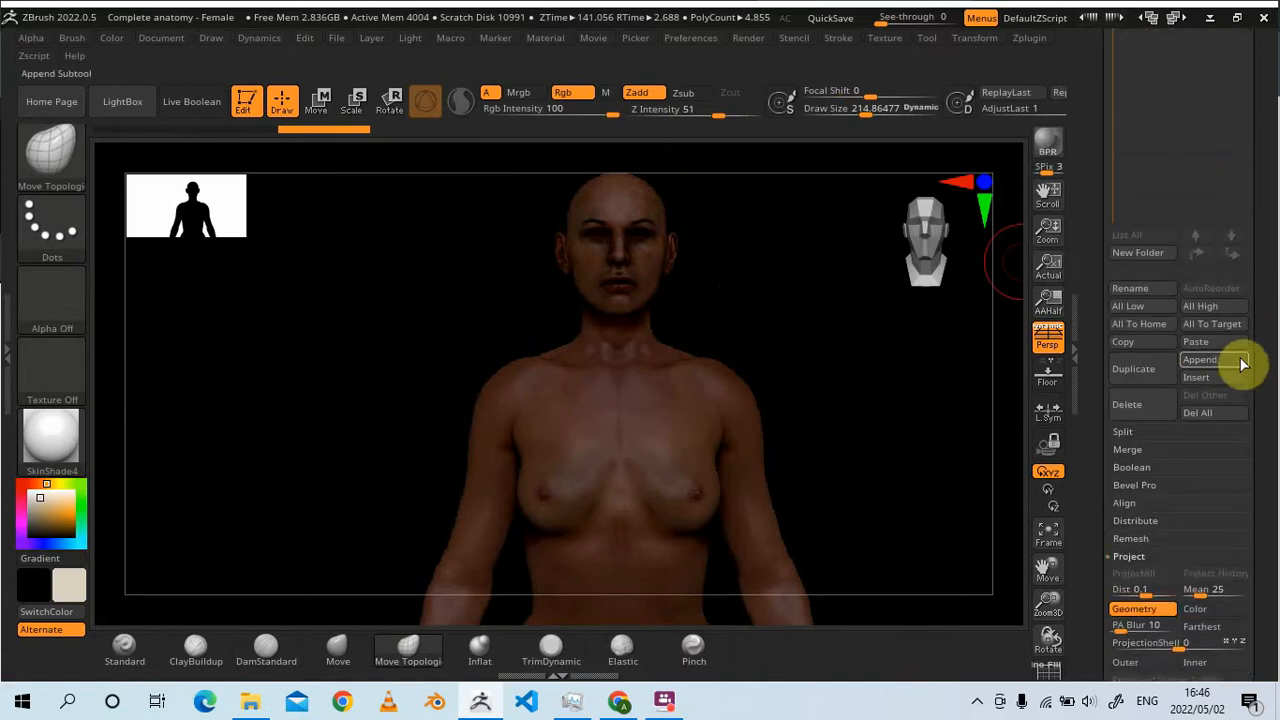
{"action": "left_click", "coordinate": [1242, 364]}
{"action": "left_click", "coordinate": [830, 366]}
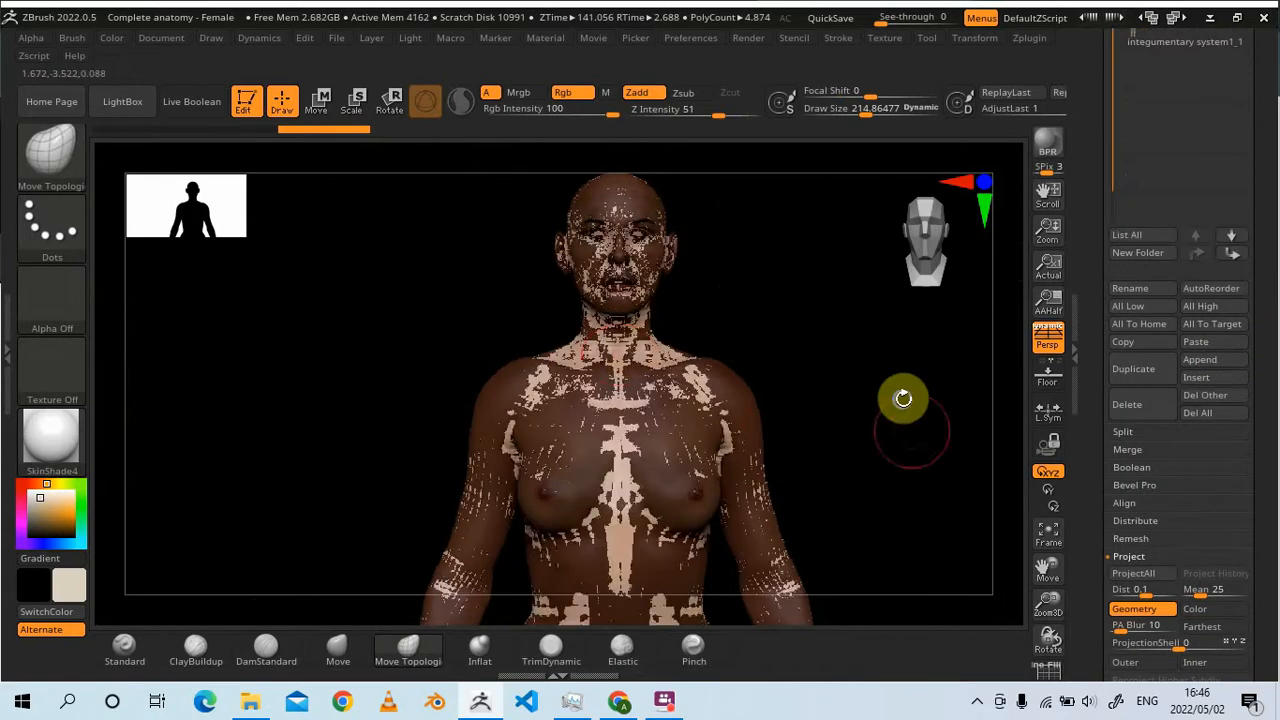
- Move the darkened figure sideways along the red axis so it stands clear beside the appended light-skinned figure
{"action": "right_click_drag", "start_coordinate": [903, 398], "coordinate": [716, 308], "text": "ctrl"}
{"action": "key", "text": "e"}
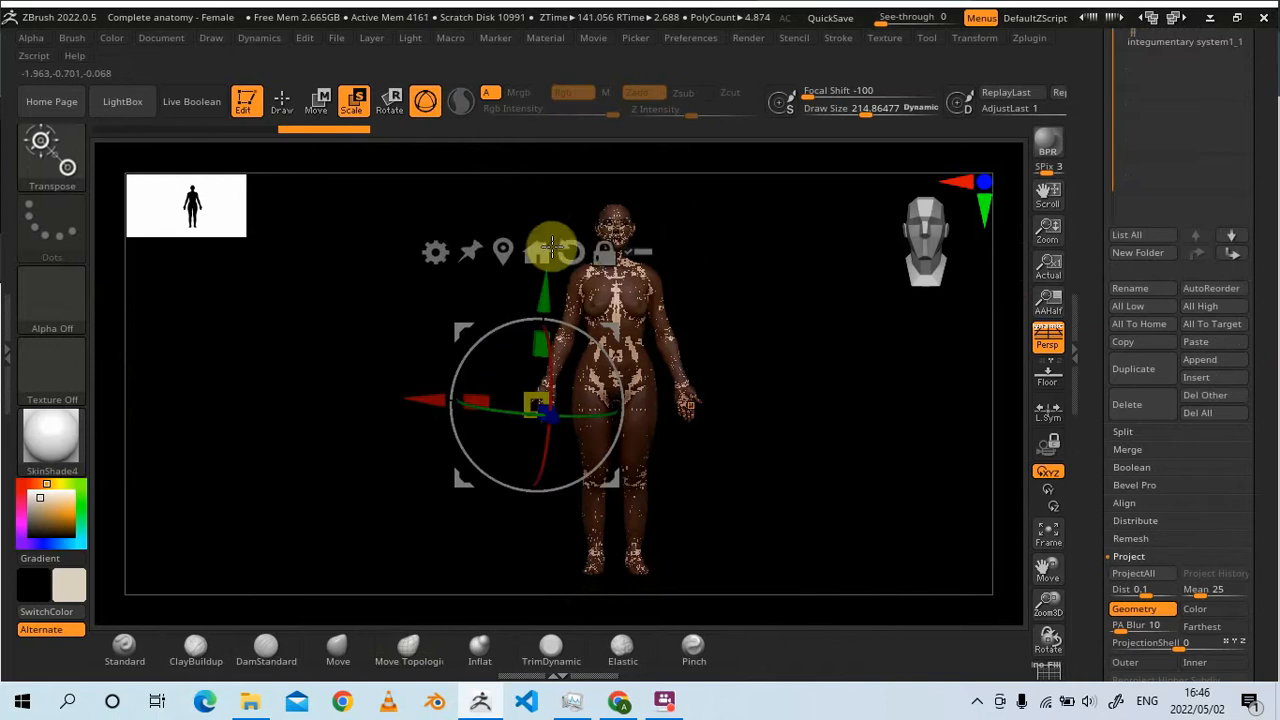
{"action": "left_click_drag", "start_coordinate": [414, 401], "coordinate": [237, 383]}
{"action": "key", "text": "q"}
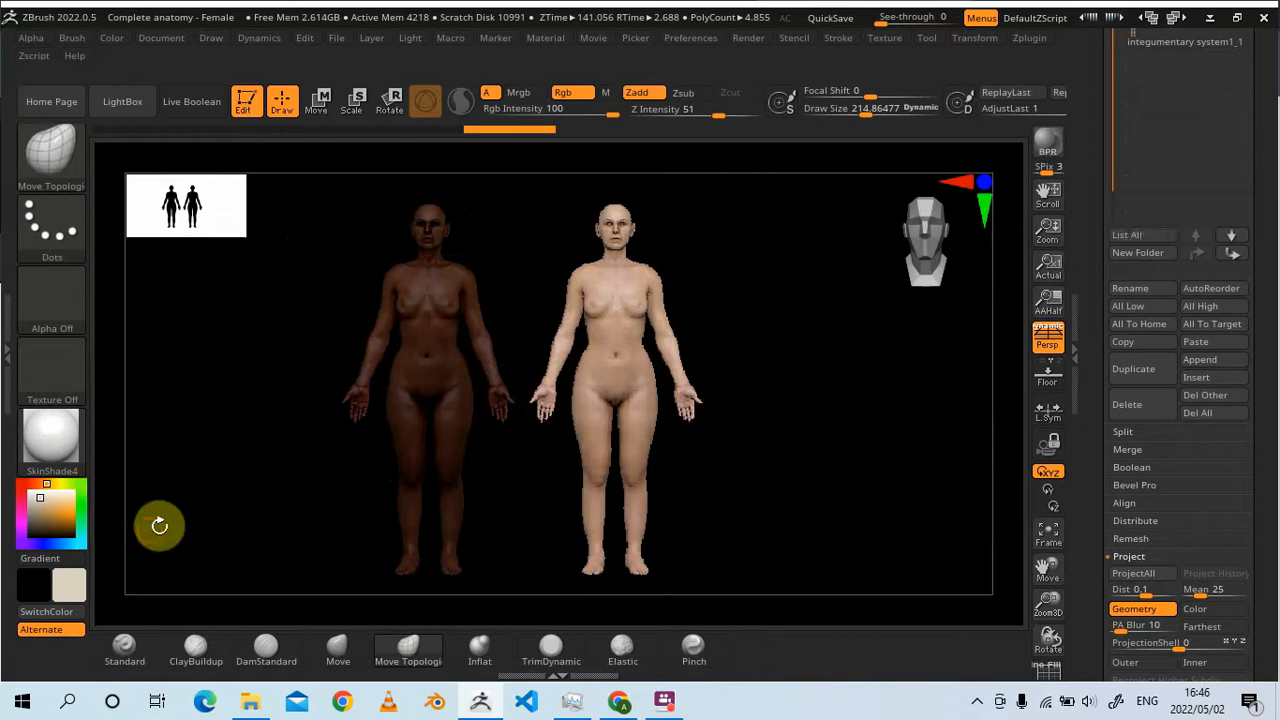
- Change the current material to Flat Color to show both figures' skin colours without shading
{"action": "left_click", "coordinate": [55, 440]}
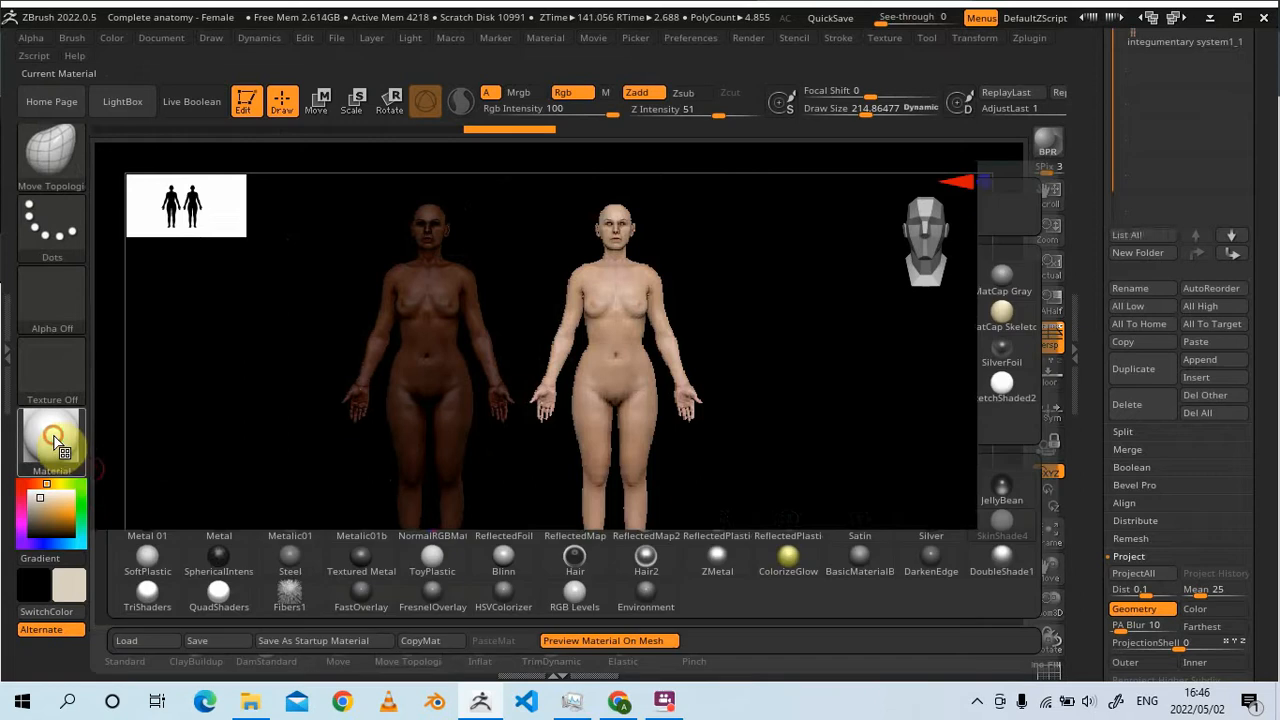
{"action": "left_click", "coordinate": [145, 492]}
{"action": "left_click_drag", "start_coordinate": [751, 375], "coordinate": [862, 360], "text": "alt"}
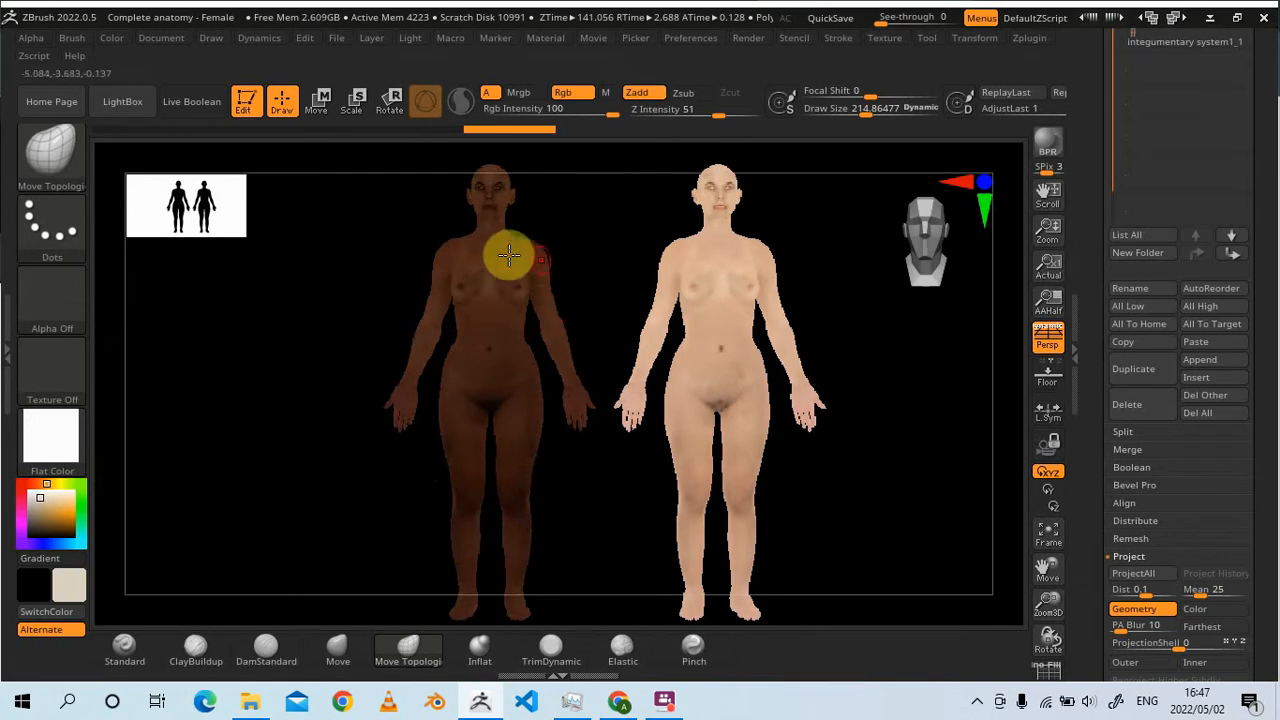
- Compare the flat skin colours of the dark and light figures over the whole body, head and torso
{"action": "left_click_drag", "start_coordinate": [540, 260], "coordinate": [459, 395]}
{"action": "left_click_drag", "start_coordinate": [368, 394], "coordinate": [331, 397]}
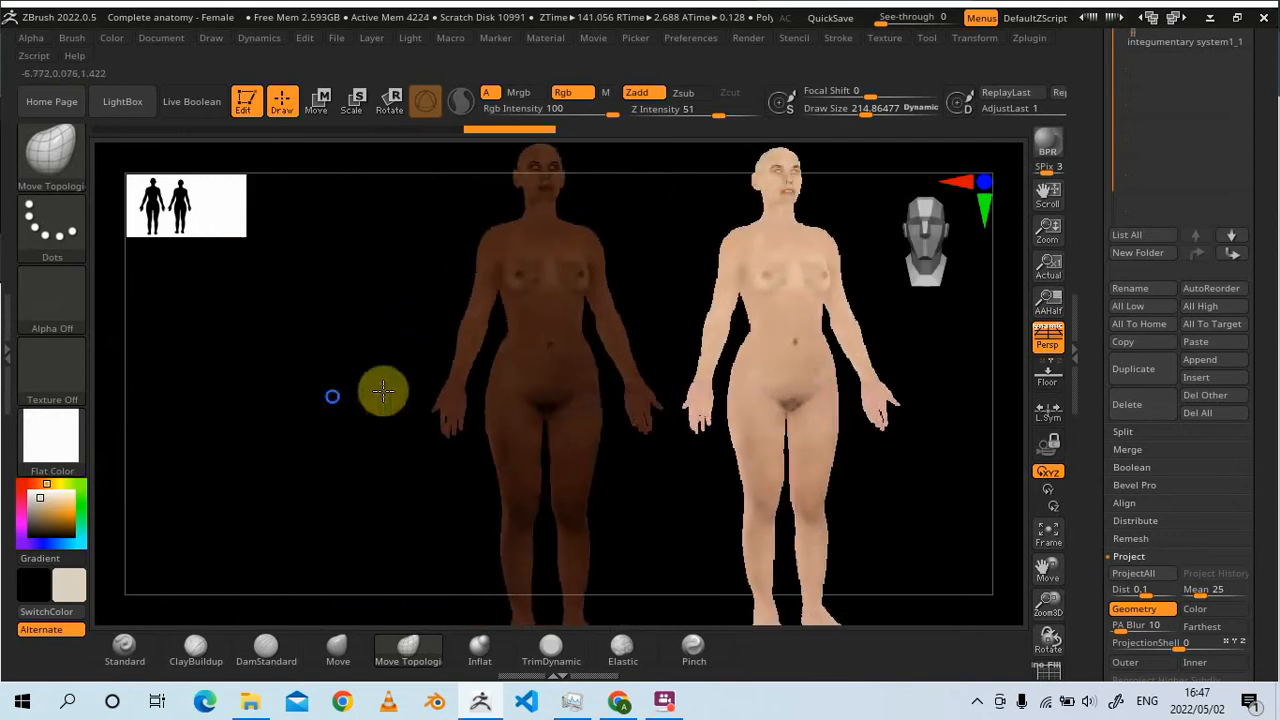
{"action": "left_click_drag", "start_coordinate": [698, 476], "coordinate": [574, 466]}
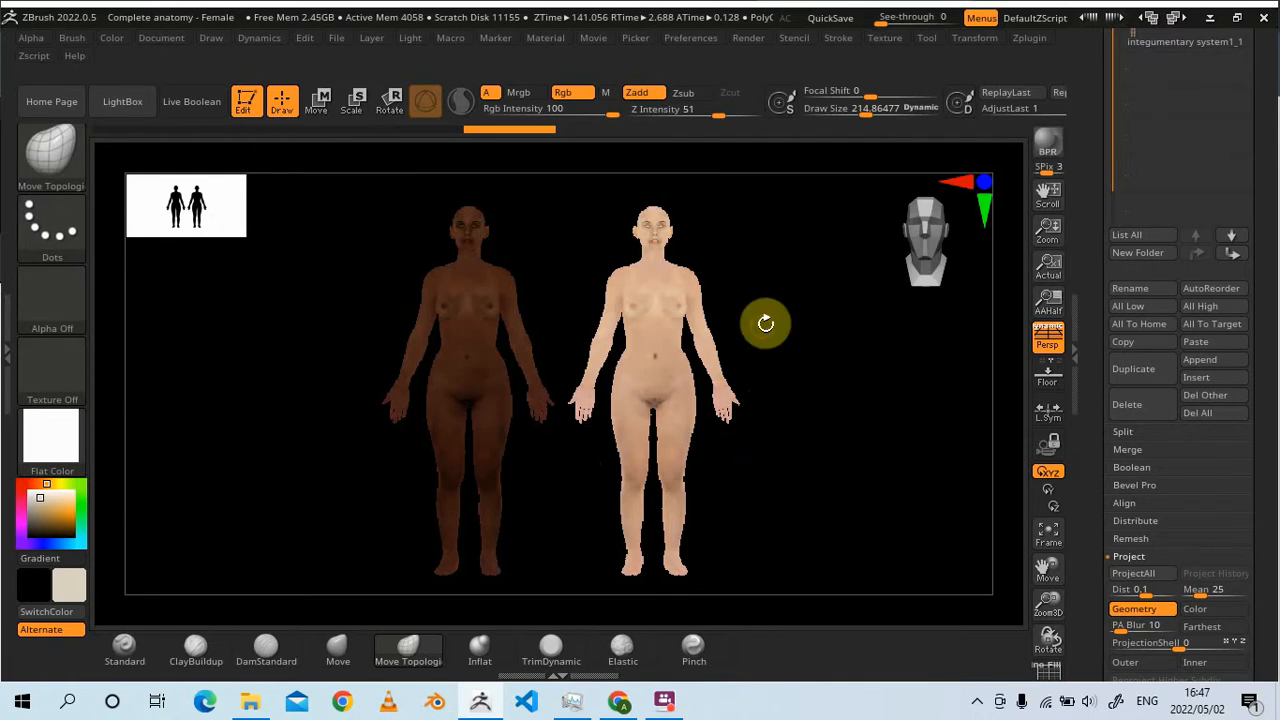
{"action": "left_click_drag", "start_coordinate": [763, 323], "coordinate": [820, 440], "text": "alt"}
{"action": "left_click_drag", "start_coordinate": [545, 217], "coordinate": [485, 384], "text": "alt"}
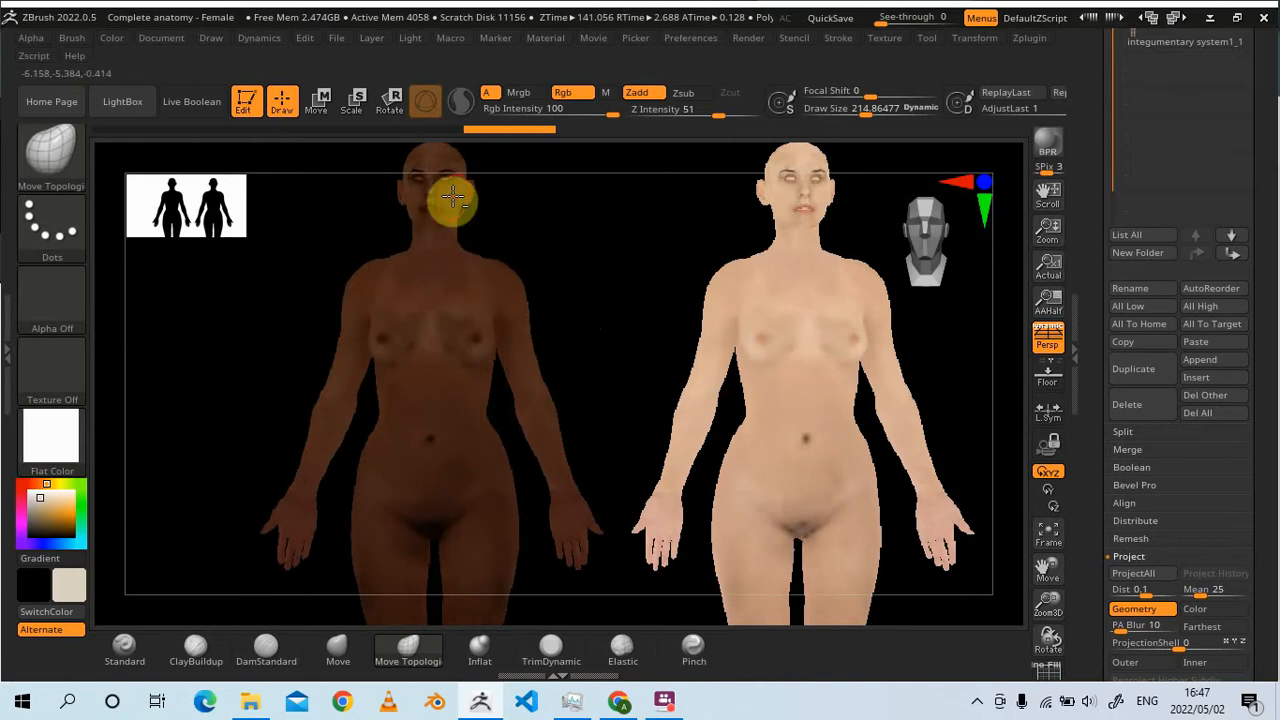
{"action": "left_click_drag", "start_coordinate": [458, 322], "coordinate": [416, 326], "text": "alt"}
{"action": "left_click_drag", "start_coordinate": [489, 287], "coordinate": [487, 303], "text": "alt"}
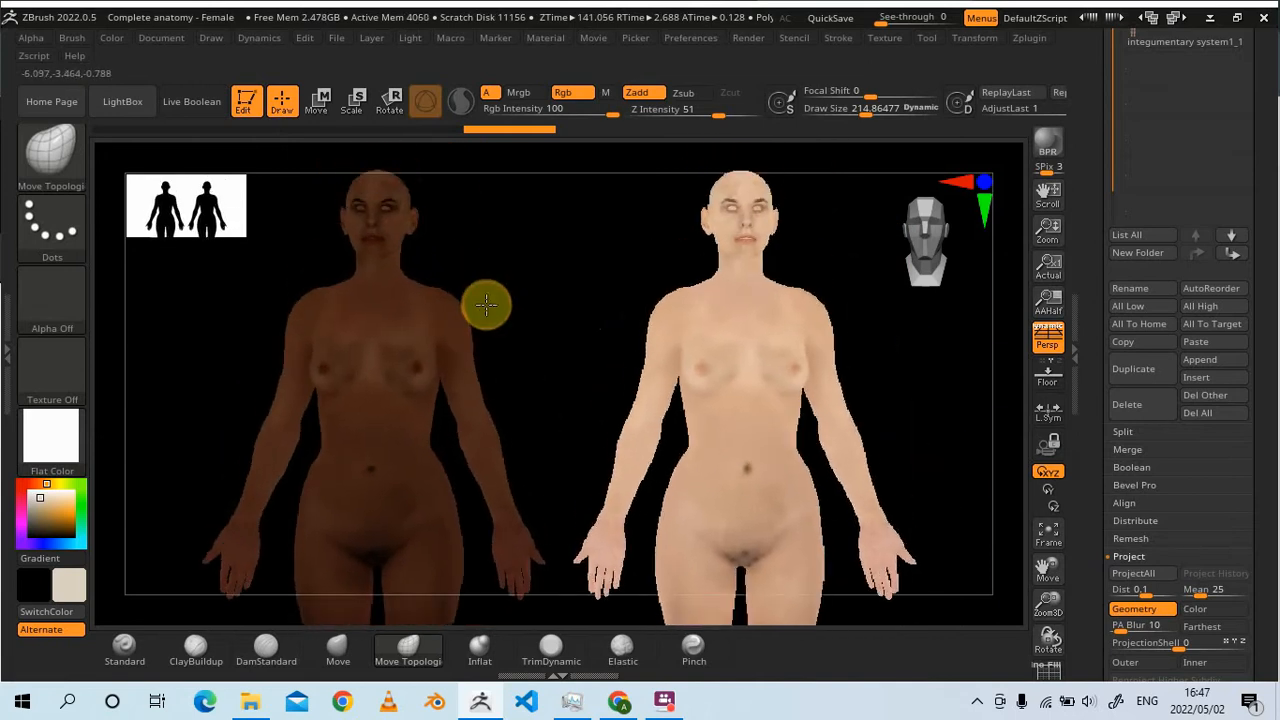